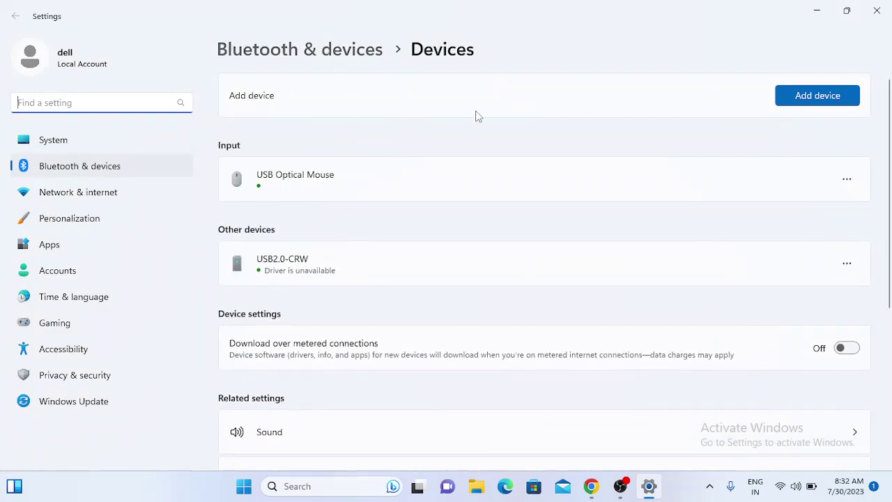
Try to add a Bluetooth device from the Devices settings, and close the dialog and the Settings window.
left_click(830, 95)
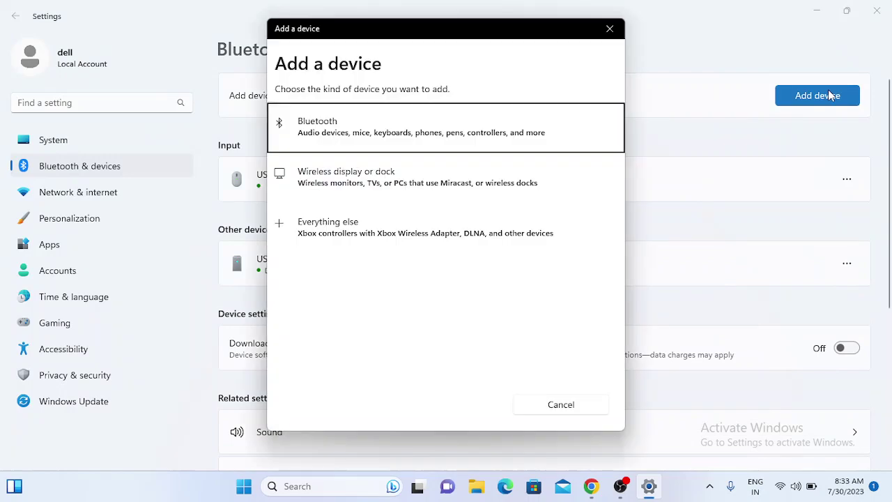
left_click(432, 140)
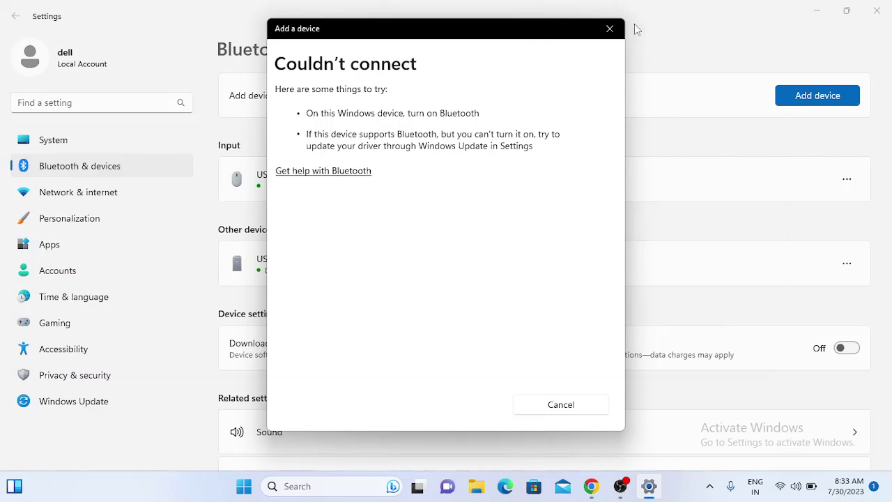
left_click(611, 29)
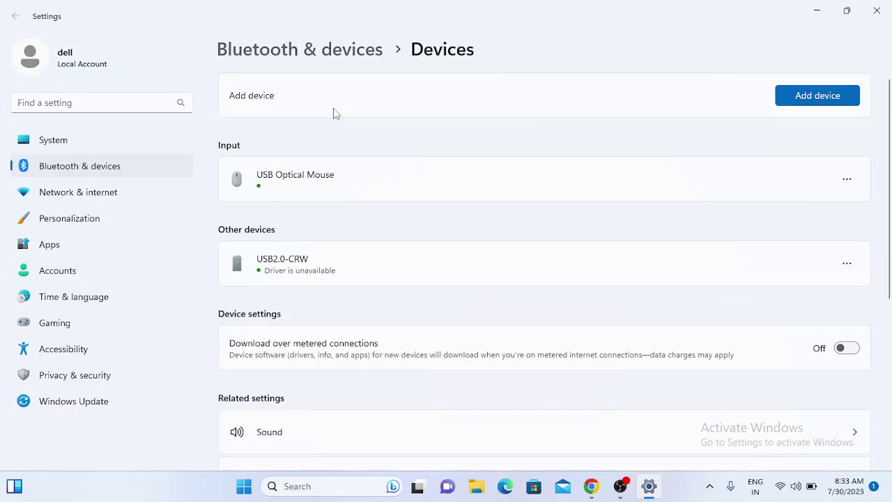
left_click(885, 7)
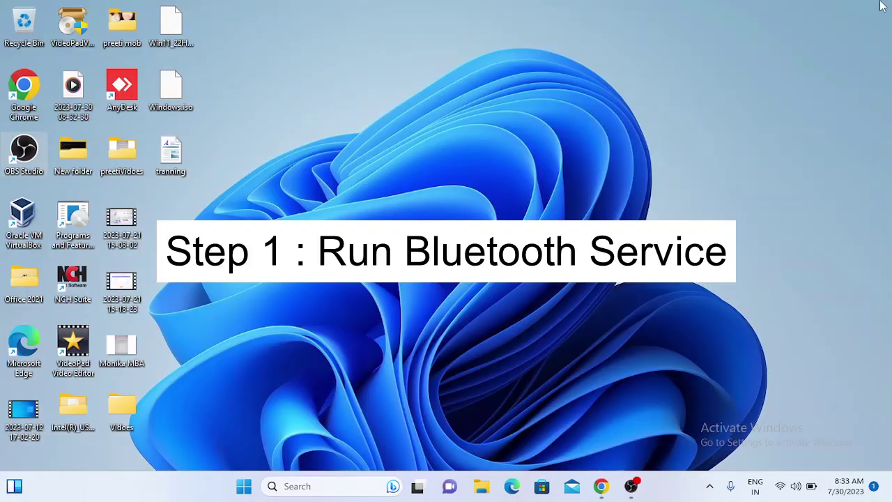
Search Windows for the Services app and run it as administrator.
left_click(314, 486)
type("se")
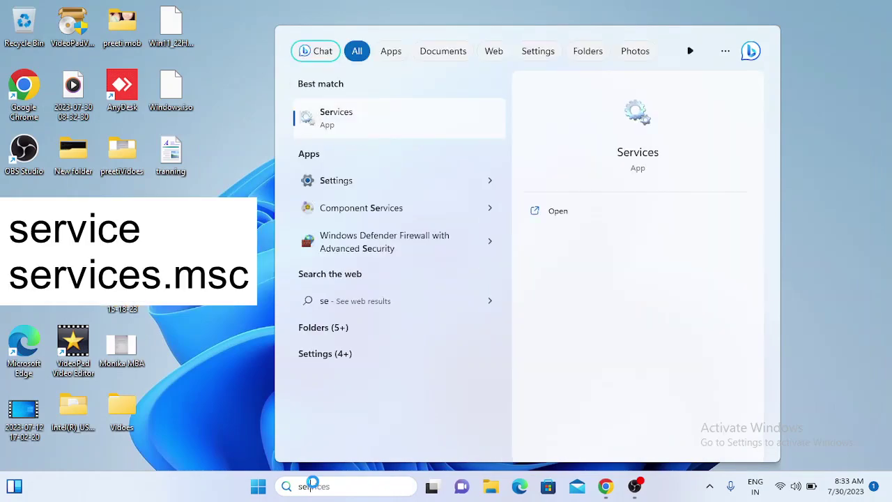
type("rvi")
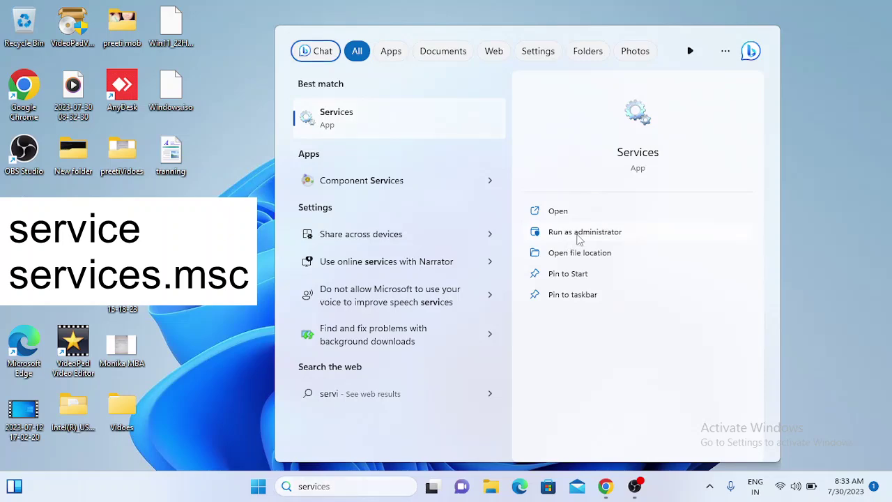
left_click(579, 235)
key("super+r")
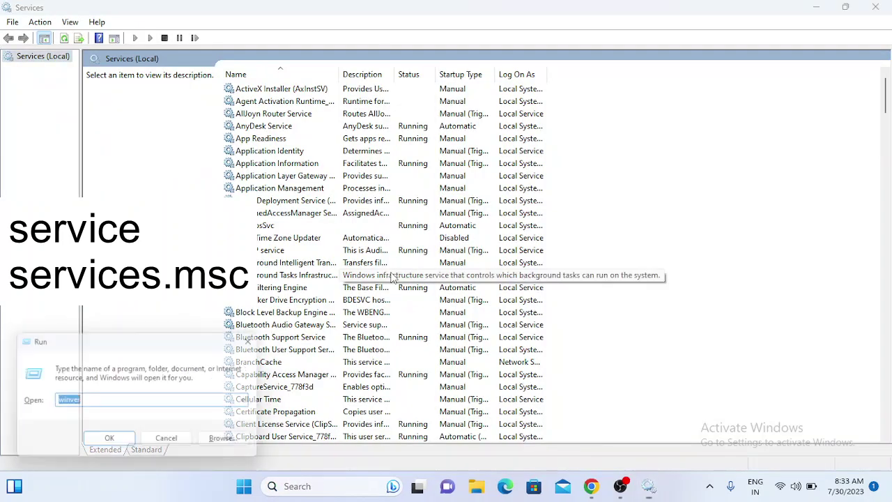
type("ser")
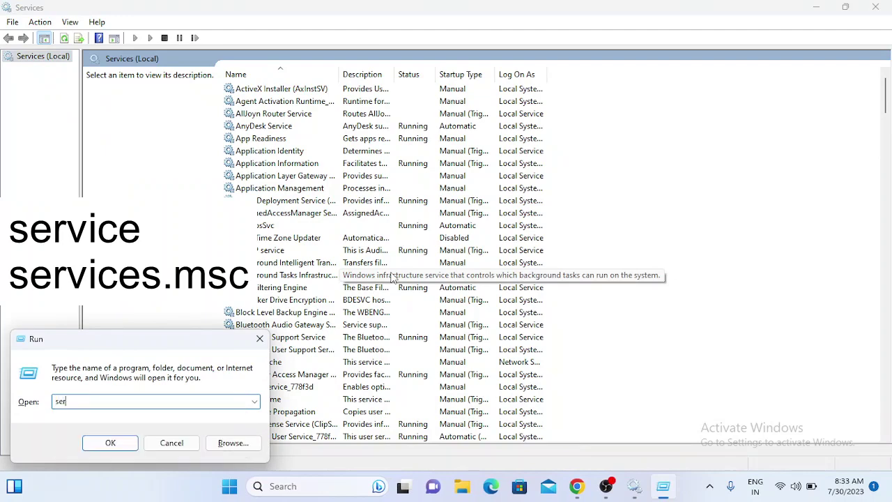
type("vices.msc")
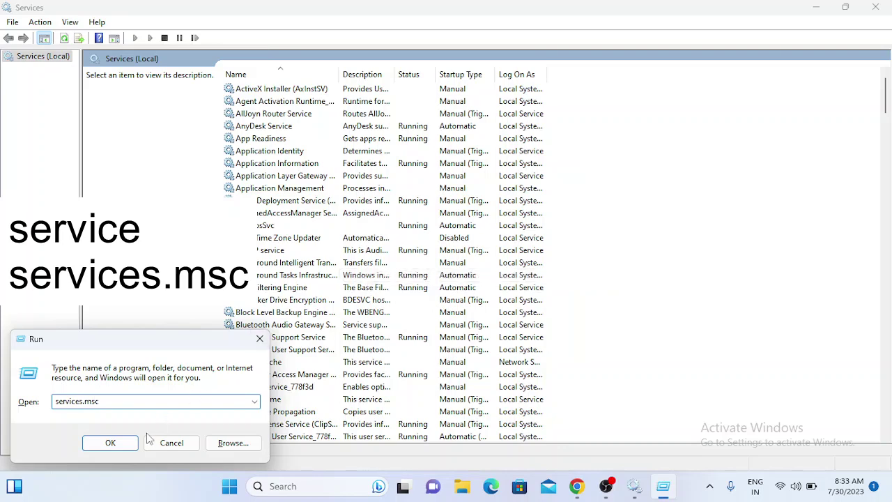
left_click(259, 339)
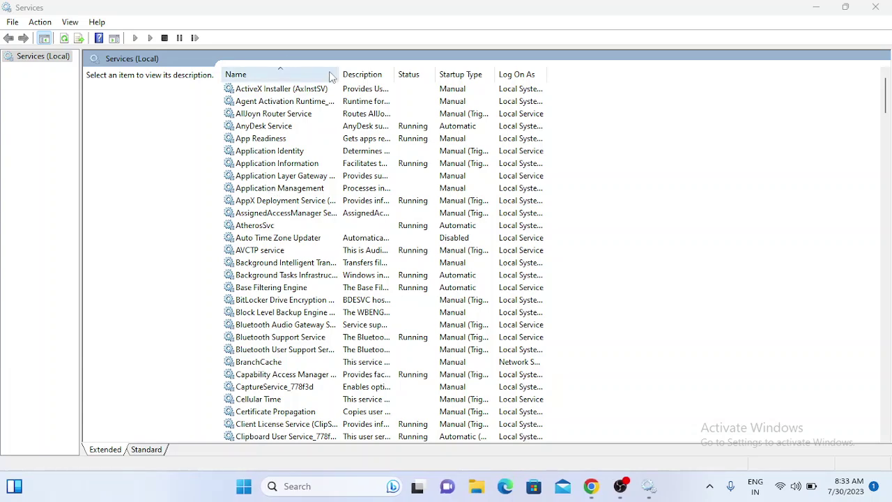
Widen the Name column of the services list and open the properties of Bluetooth Audio Gateway Service.
left_click_drag(337, 69, 380, 69)
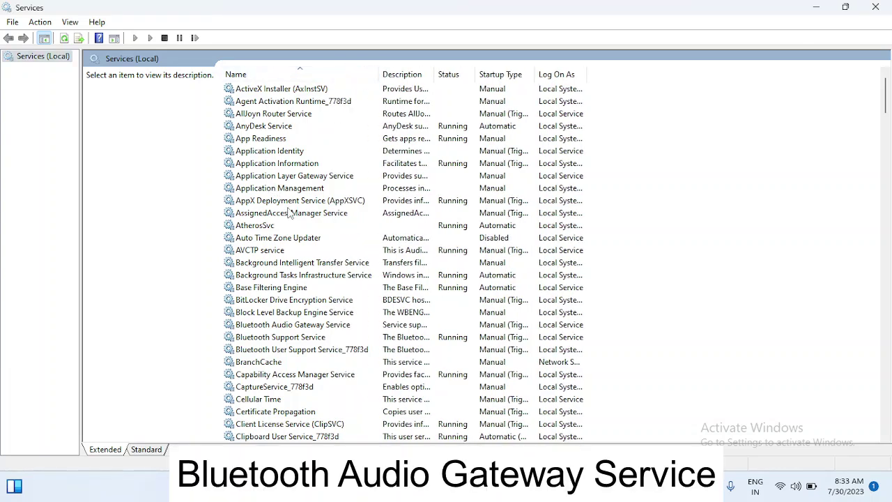
left_click(285, 262)
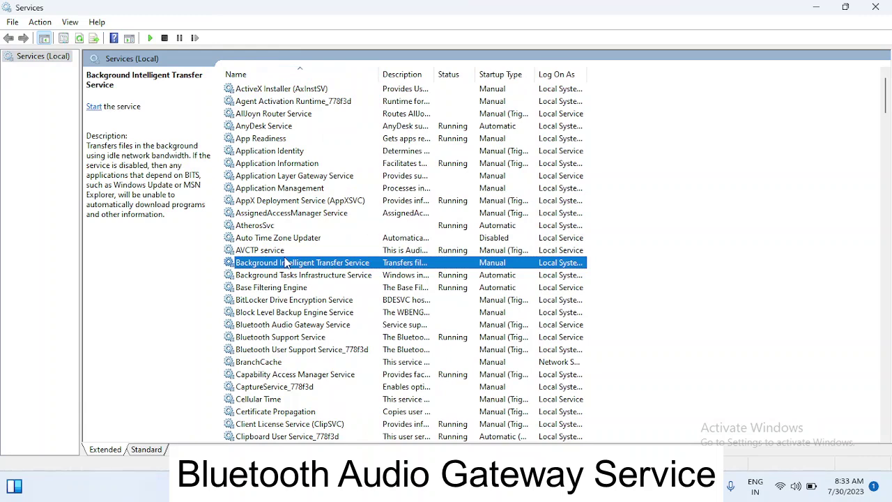
key("Down")
key("Down")
key("Down")
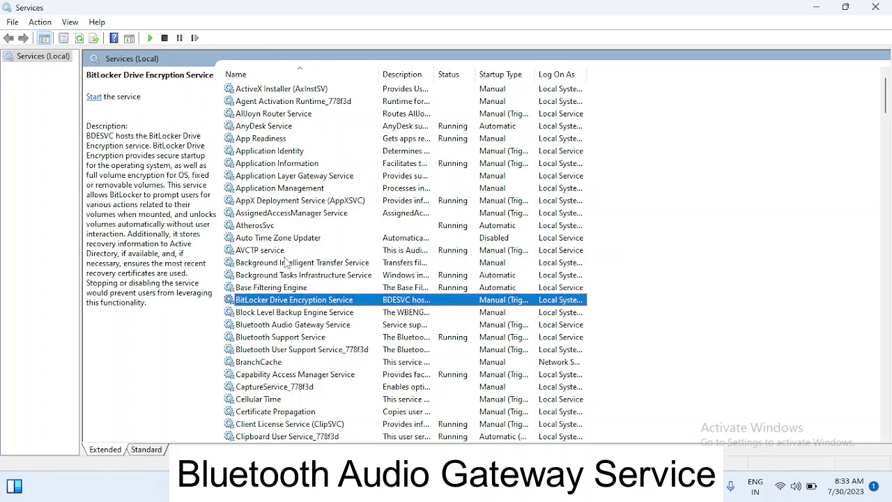
key("Down")
key("Down")
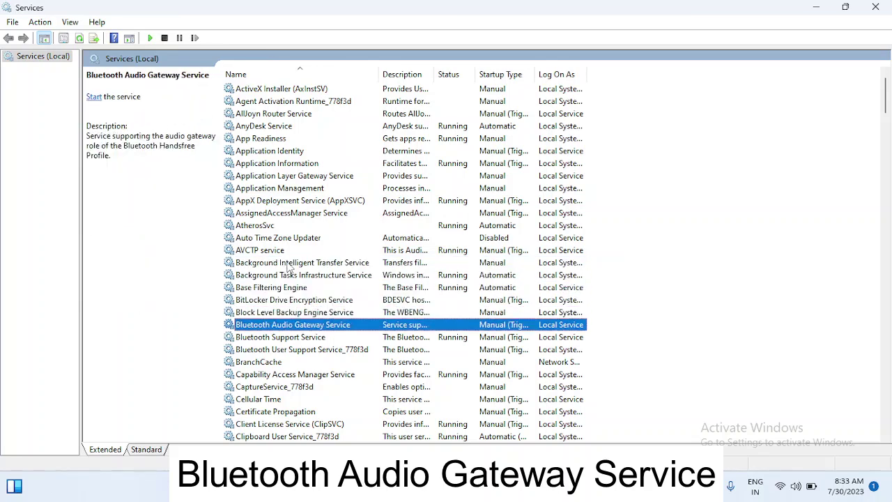
scroll(289, 268, "down", 1)
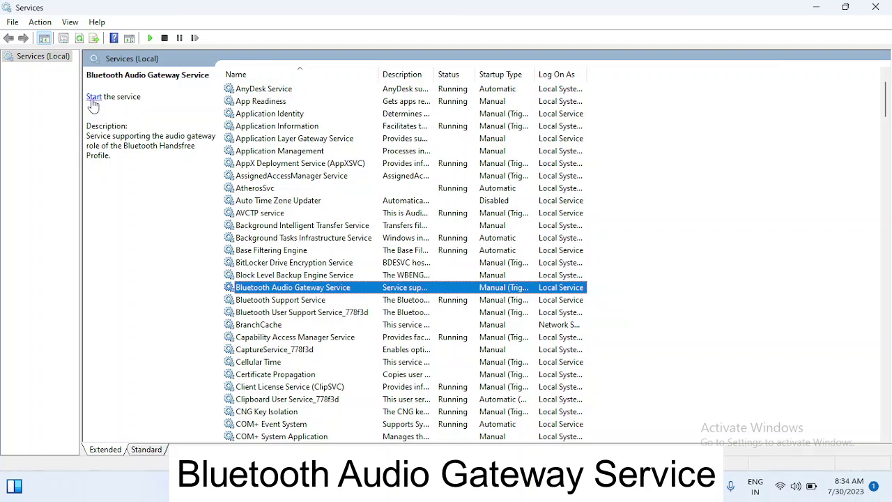
right_click(300, 291)
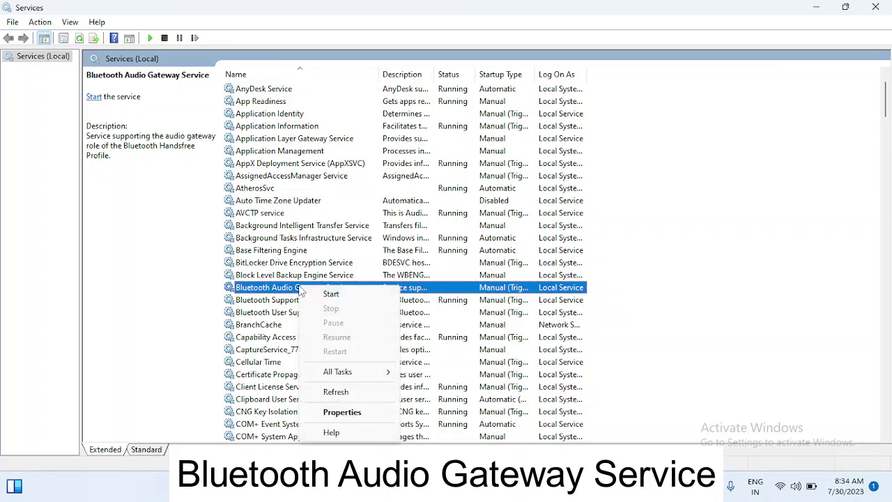
left_click(336, 415)
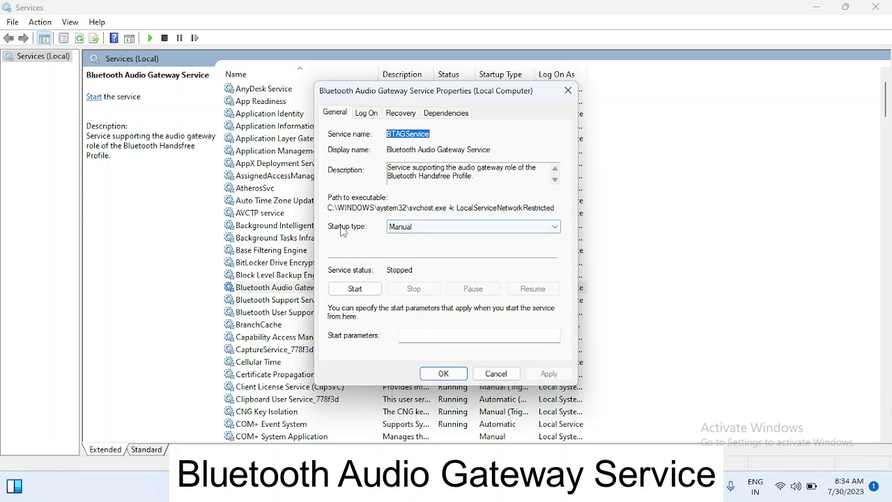
Set the Bluetooth Audio Gateway Service's startup type to Automatic, start the service and apply the changes.
left_click(419, 228)
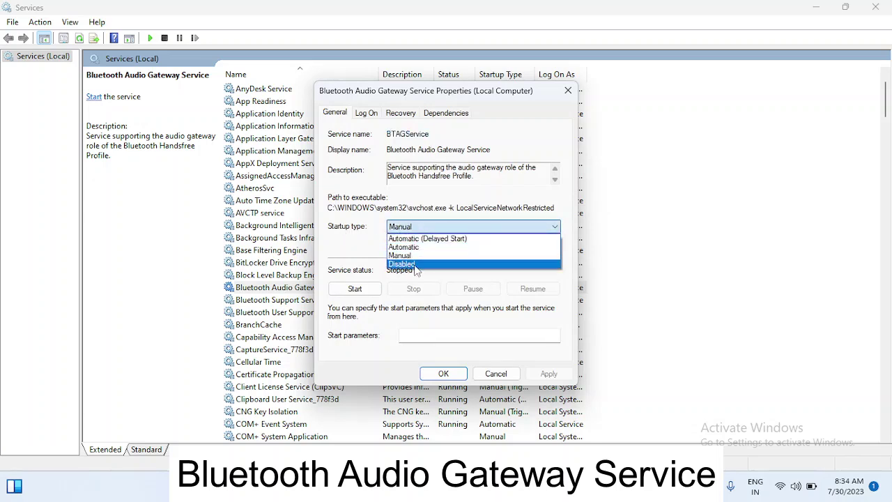
left_click(418, 248)
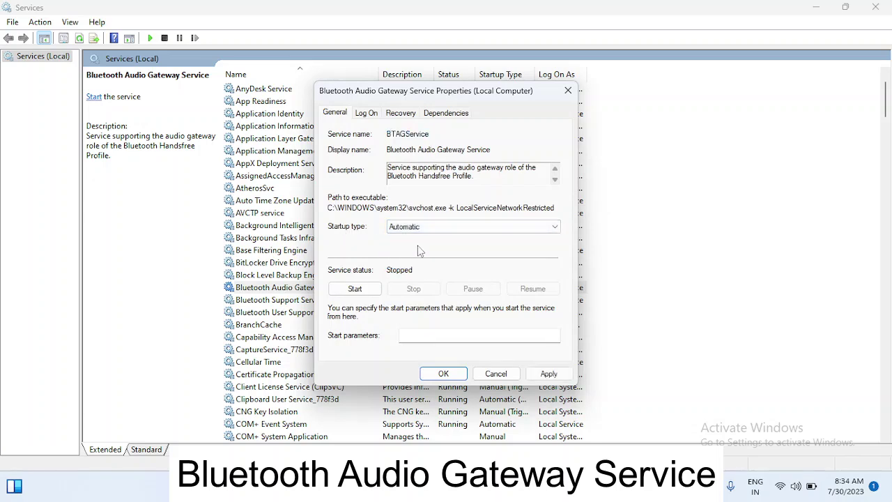
left_click(361, 290)
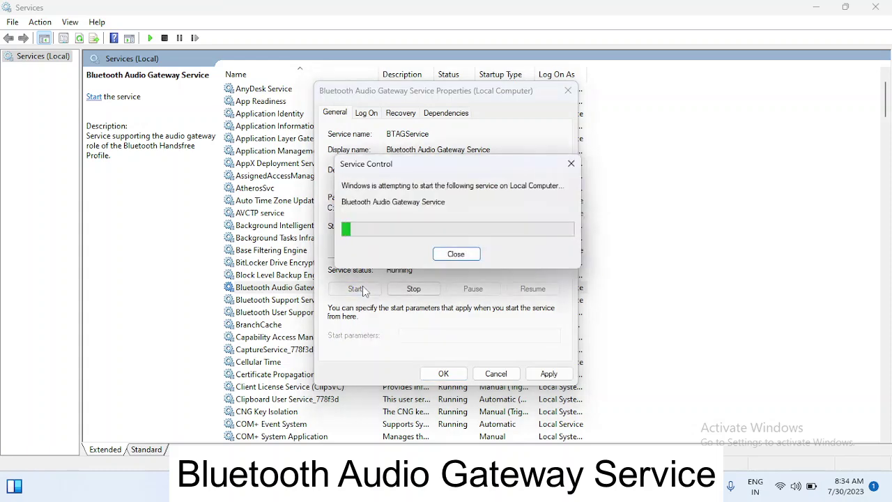
left_click(545, 373)
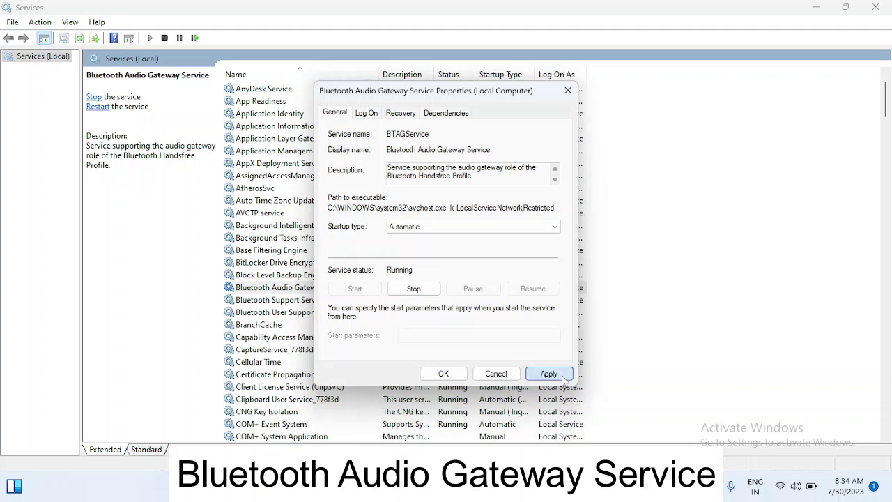
left_click(443, 373)
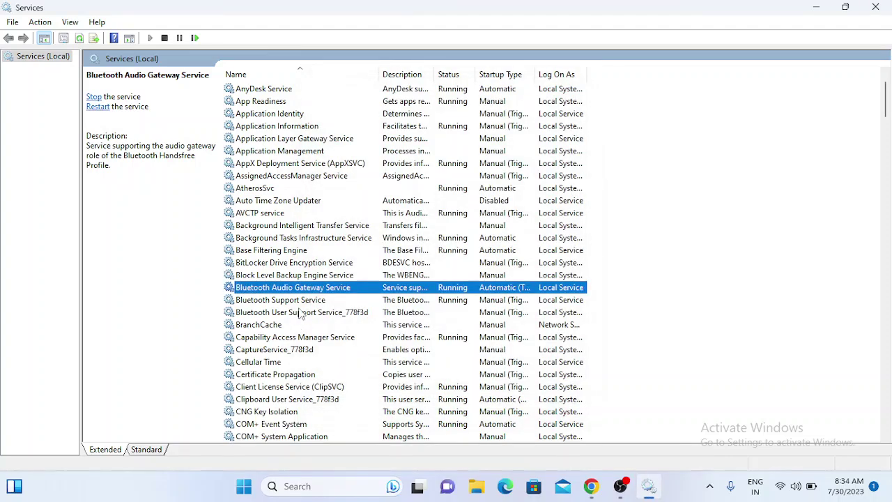
Set the startup type of Bluetooth Support Service to Automatic in its properties and apply the change.
left_click(279, 301)
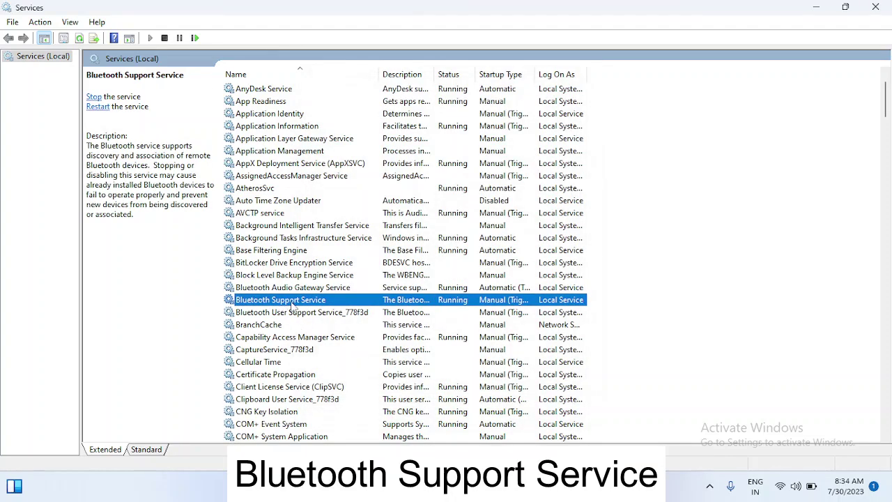
right_click(295, 303)
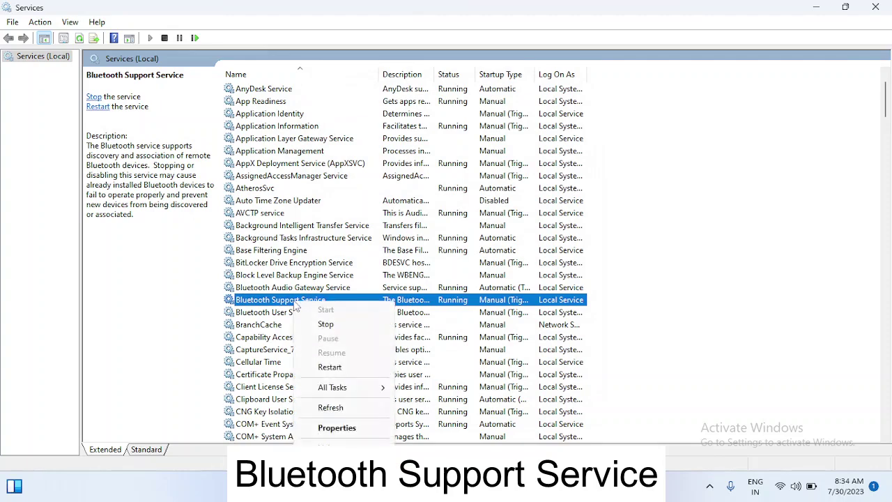
left_click(349, 427)
left_click(429, 227)
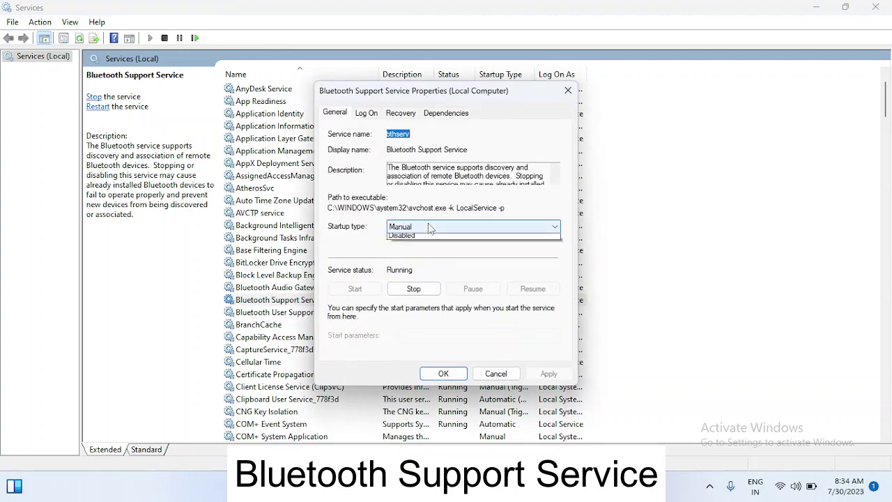
left_click(417, 249)
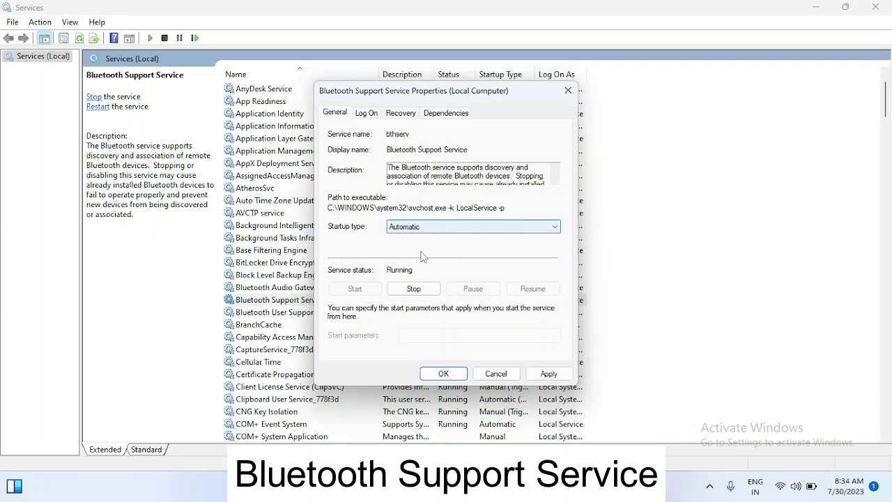
left_click(547, 374)
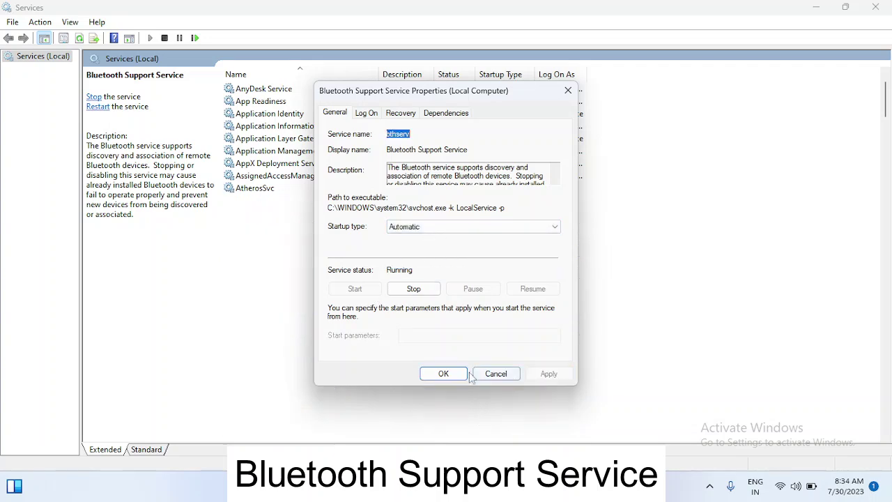
left_click(446, 374)
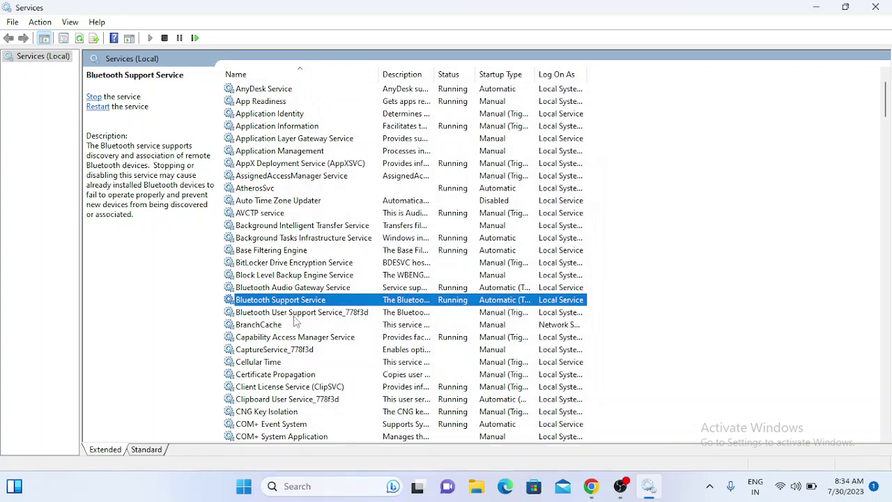
Start Bluetooth User Support Service_778f3d from its properties and accept the dialog.
left_click(282, 313)
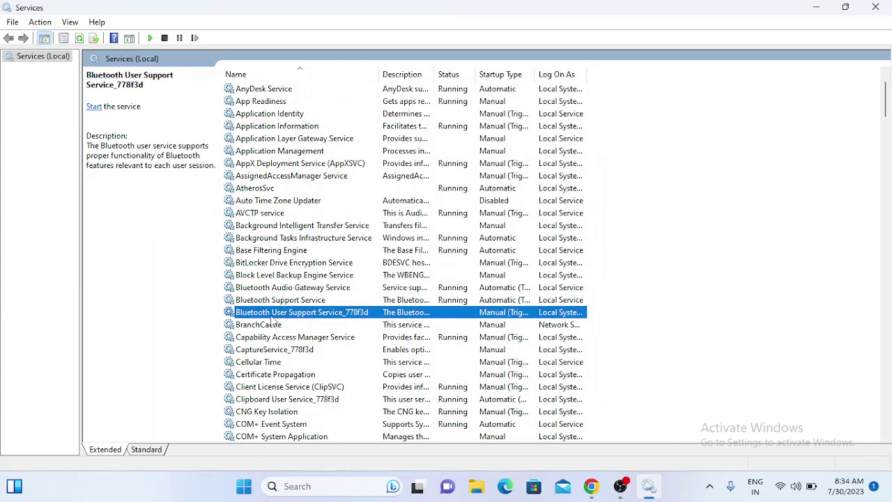
right_click(308, 318)
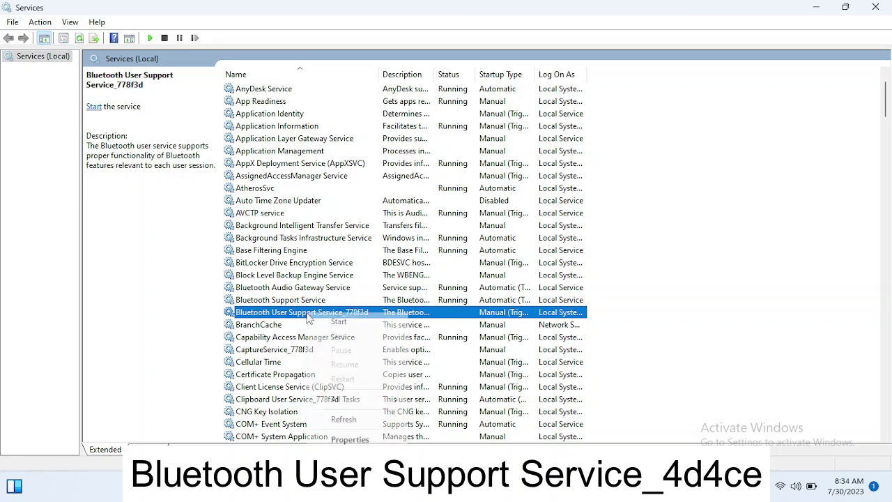
left_click(346, 439)
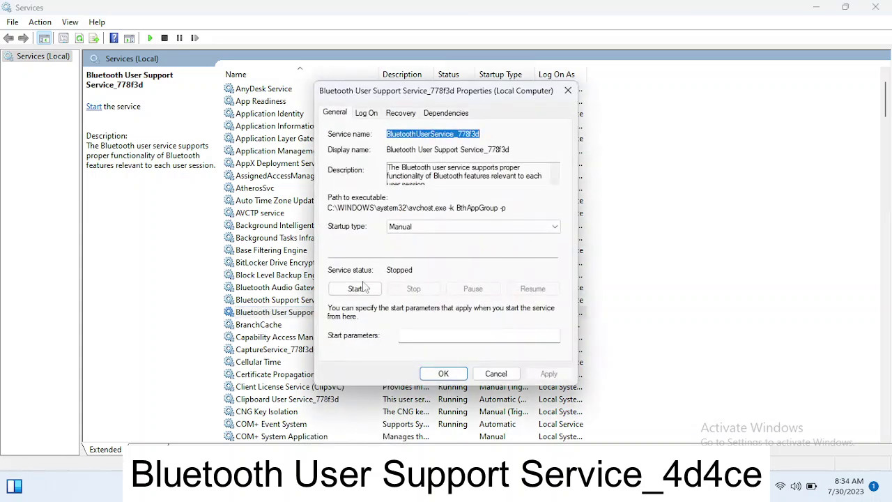
left_click(366, 291)
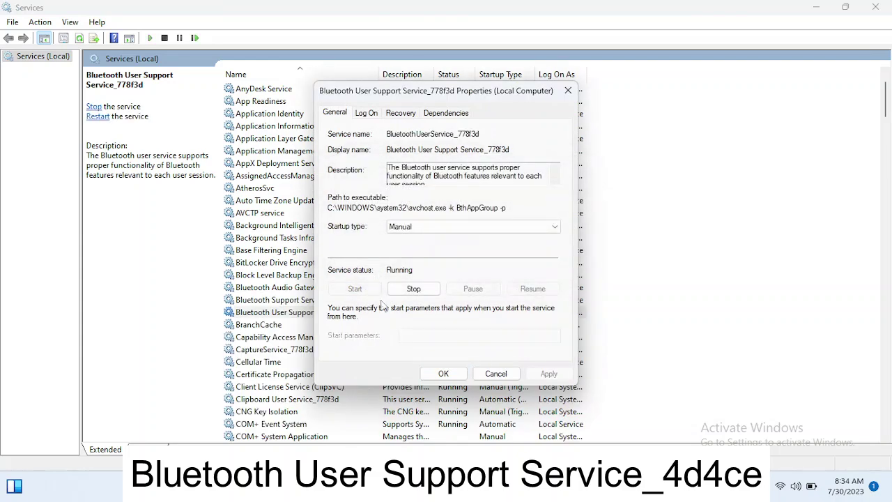
left_click(453, 373)
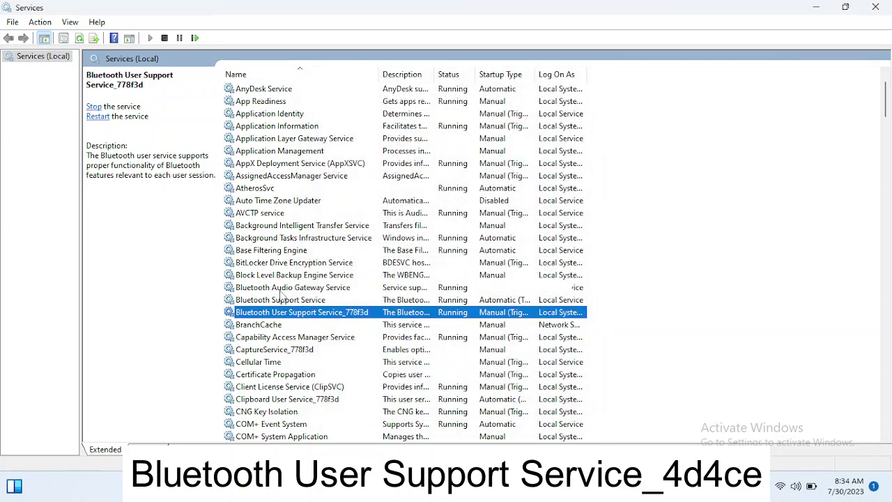
Check the status of the Bluetooth Audio Gateway, Bluetooth Support and Bluetooth User Support services in the list.
left_click(281, 291)
left_click(298, 303)
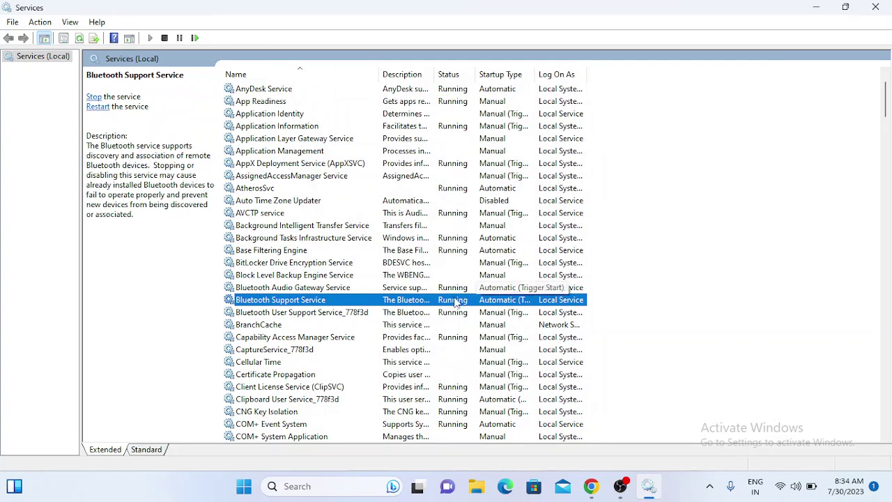
left_click(454, 291)
left_click(455, 301)
left_click(455, 313)
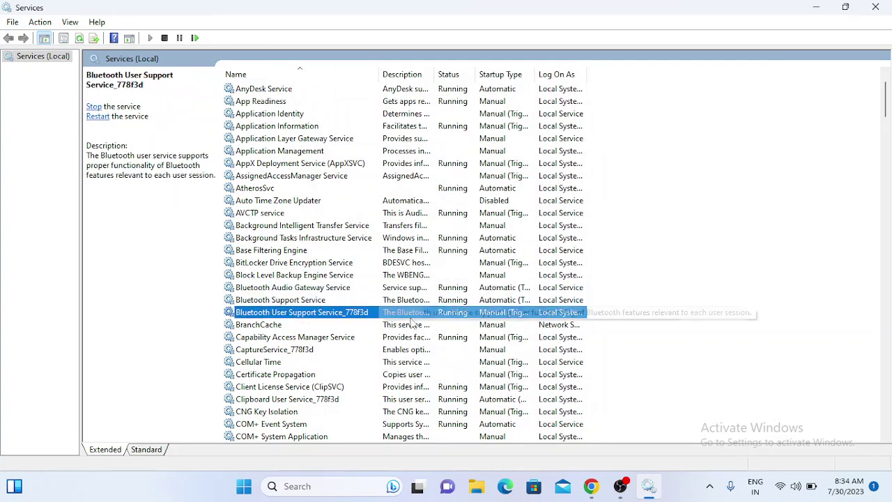
Close the Services window and check the devices listed in the Bluetooth and other devices settings.
left_click(876, 7)
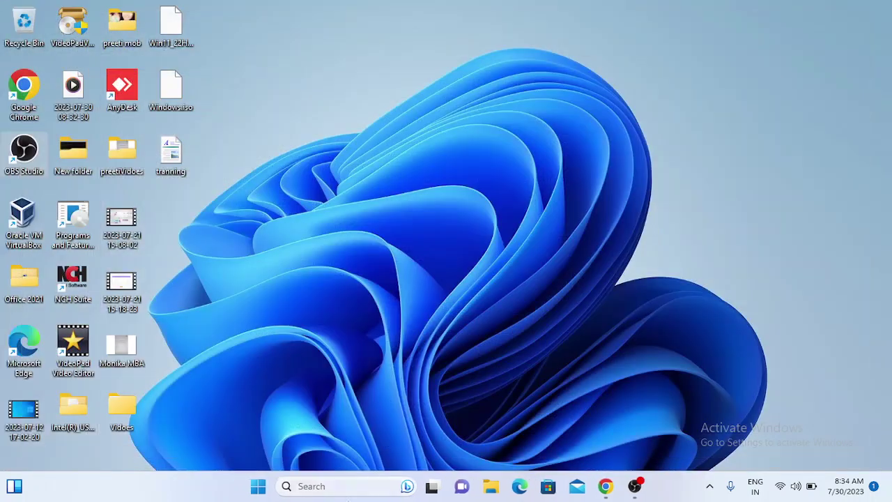
left_click(315, 486)
type("blue")
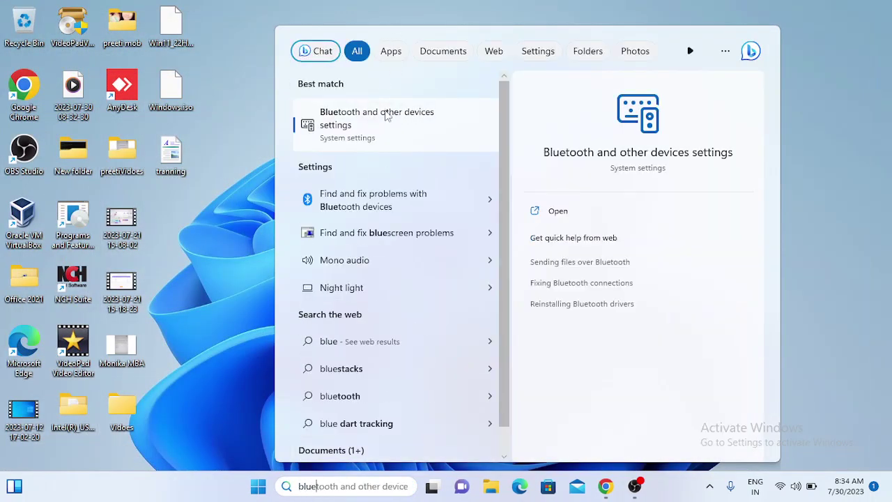
left_click(387, 116)
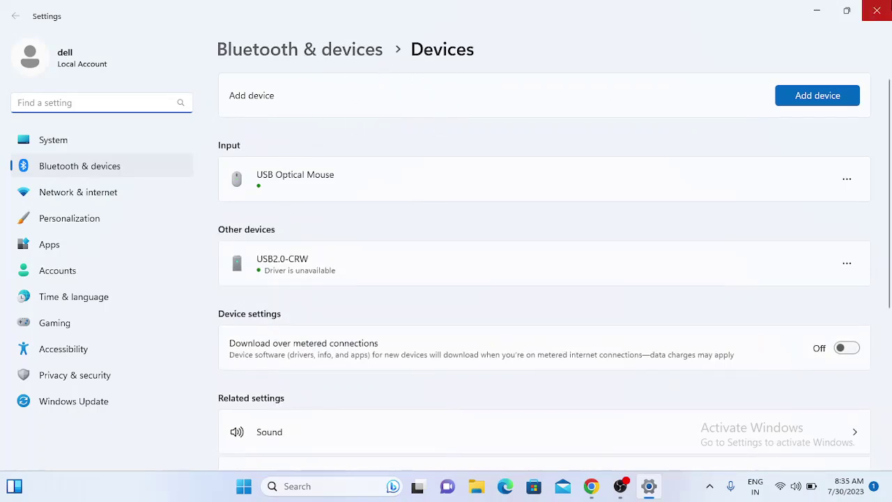
left_click(877, 9)
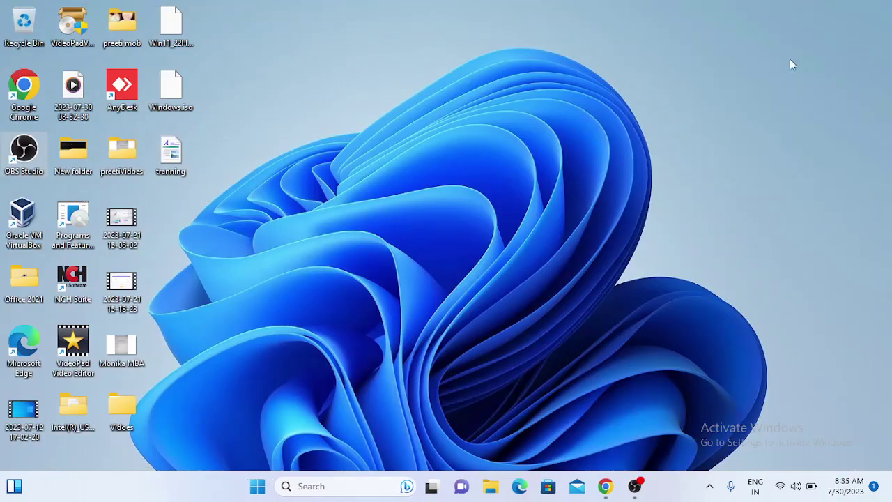
right_click(565, 190)
left_click(606, 237)
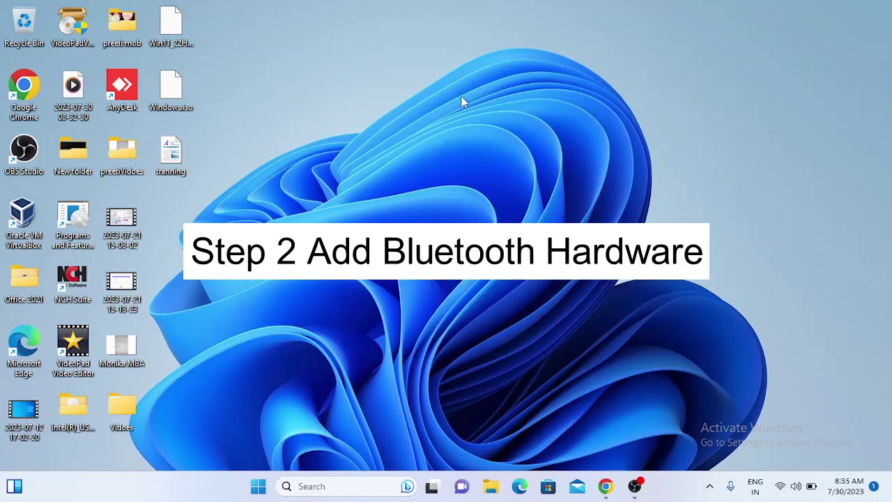
Open Device Manager and make it show hidden devices.
left_click(322, 487)
type("device Manager")
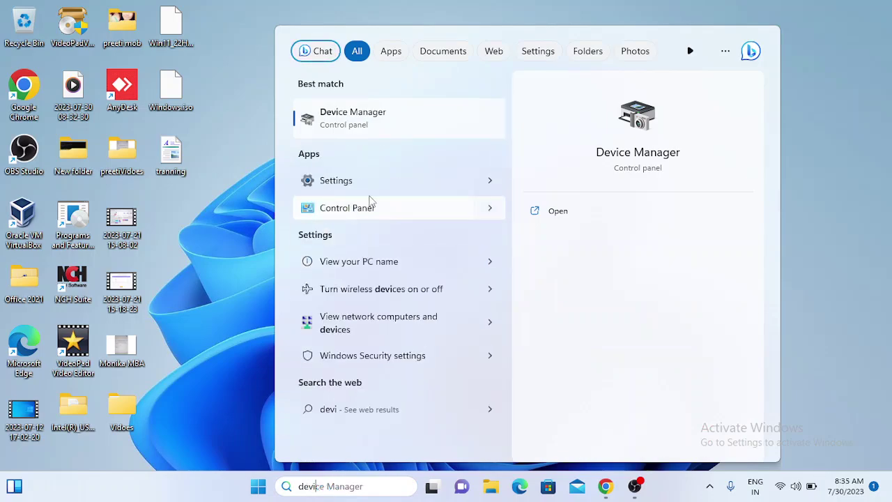
left_click(378, 124)
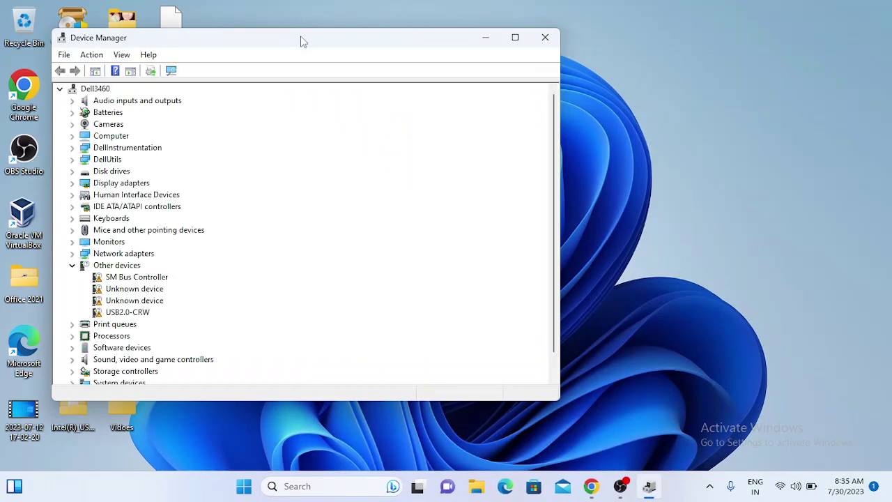
left_click_drag(302, 40, 505, 63)
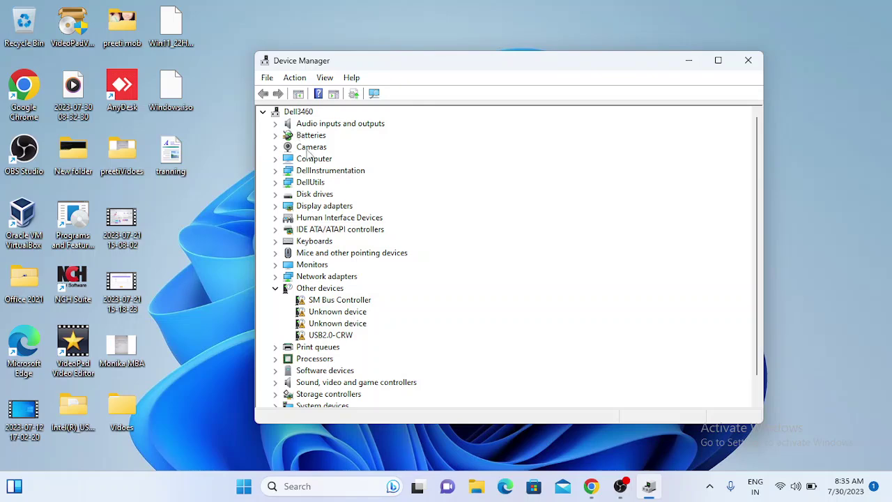
left_click(325, 77)
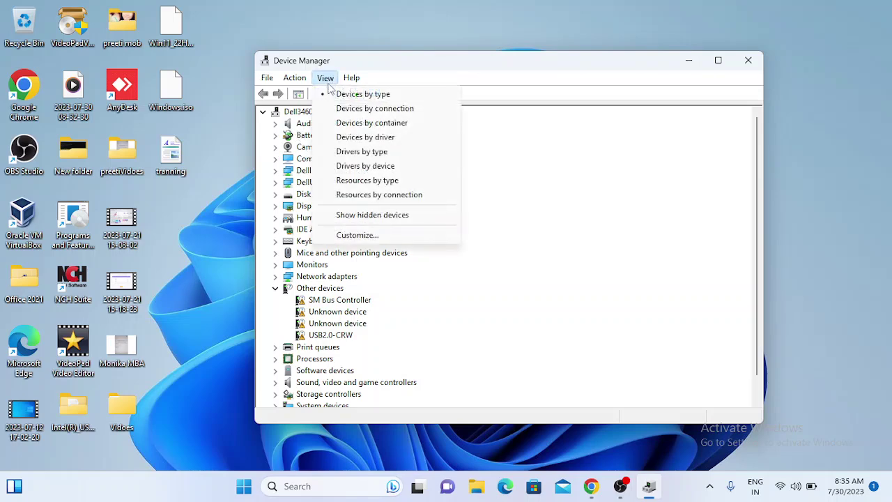
left_click(371, 215)
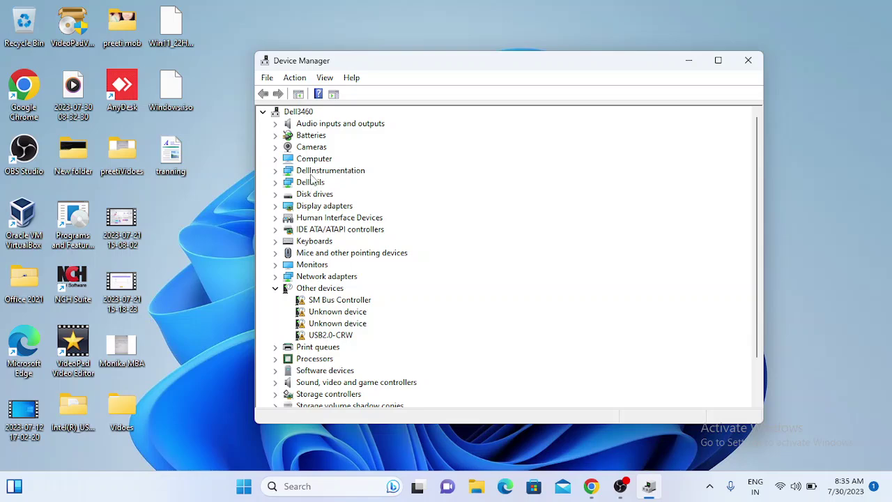
Start adding legacy hardware to the Dell3460 computer and choose to install hardware manually selected from a list.
left_click(295, 78)
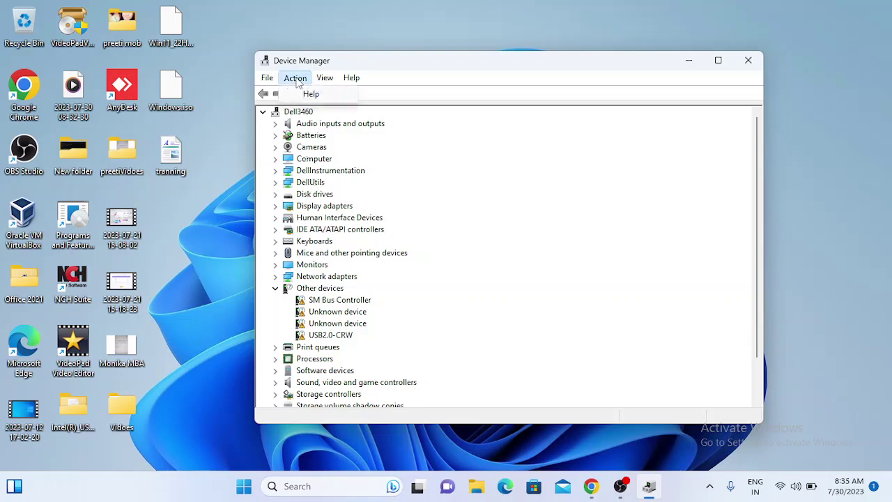
left_click(299, 118)
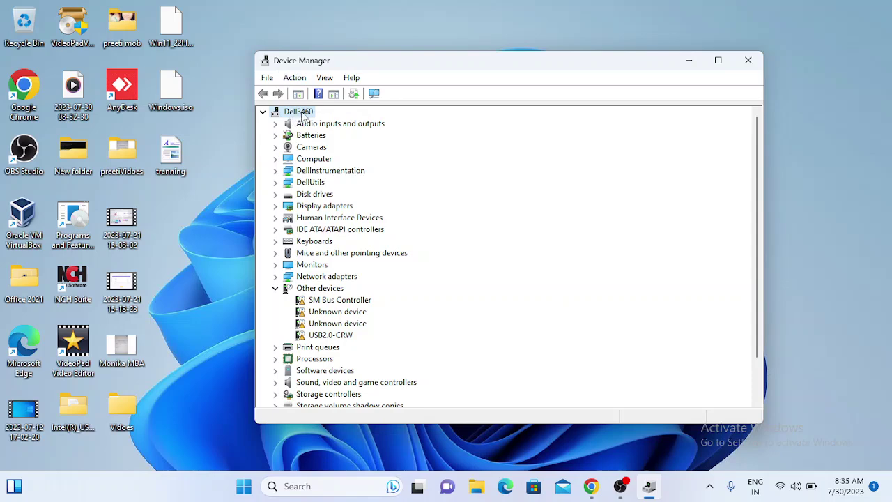
left_click(295, 79)
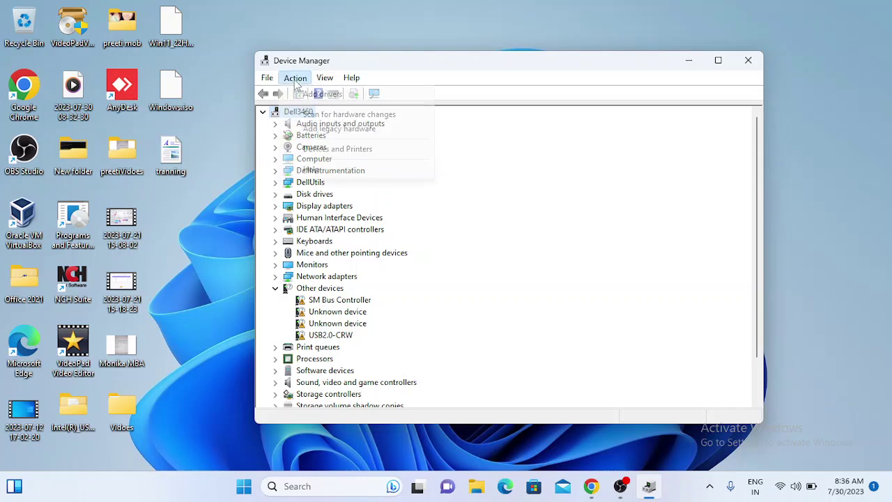
left_click(344, 130)
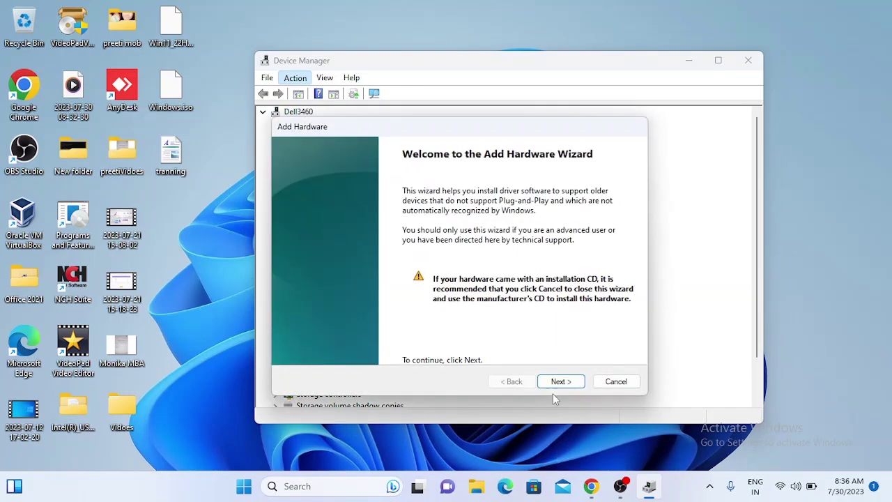
left_click(558, 383)
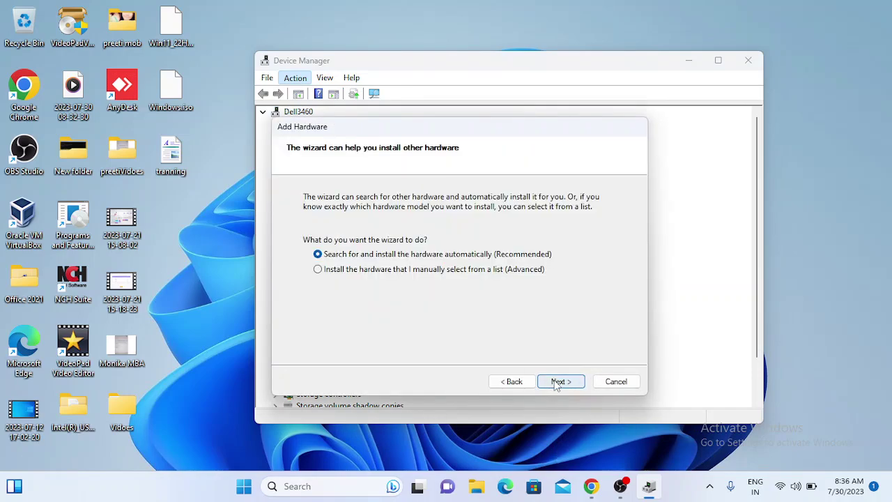
left_click(361, 275)
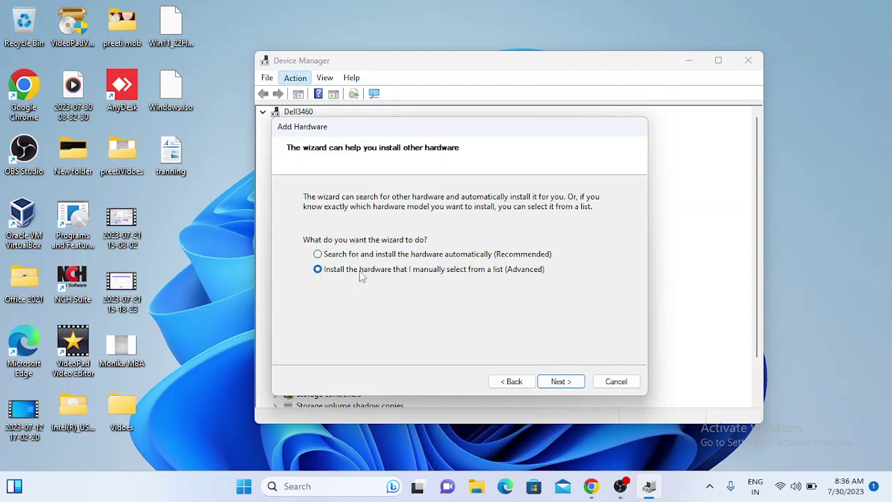
left_click(558, 384)
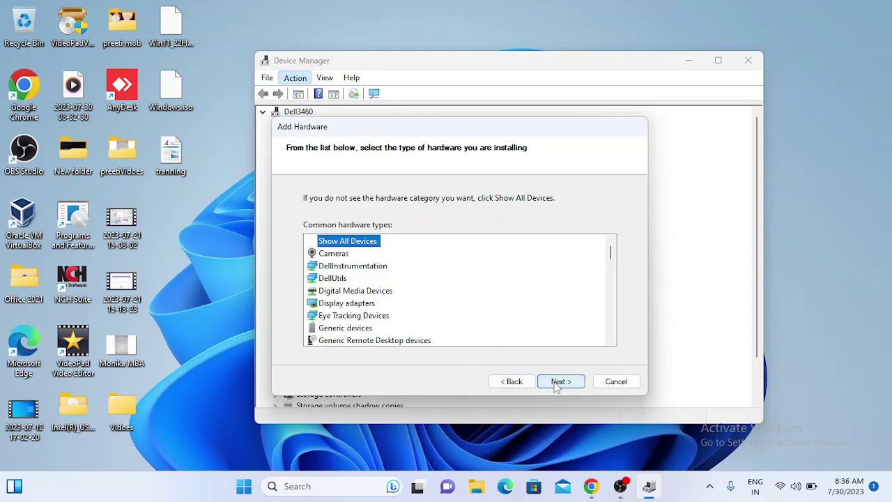
Choose Network adapters as the type of hardware to install and continue to the driver selection.
scroll(370, 322, "down", 2)
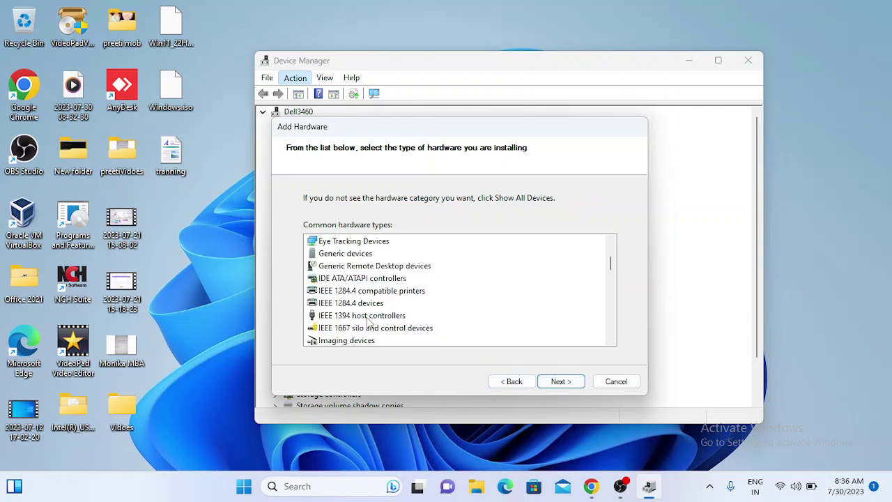
scroll(370, 322, "down", 2)
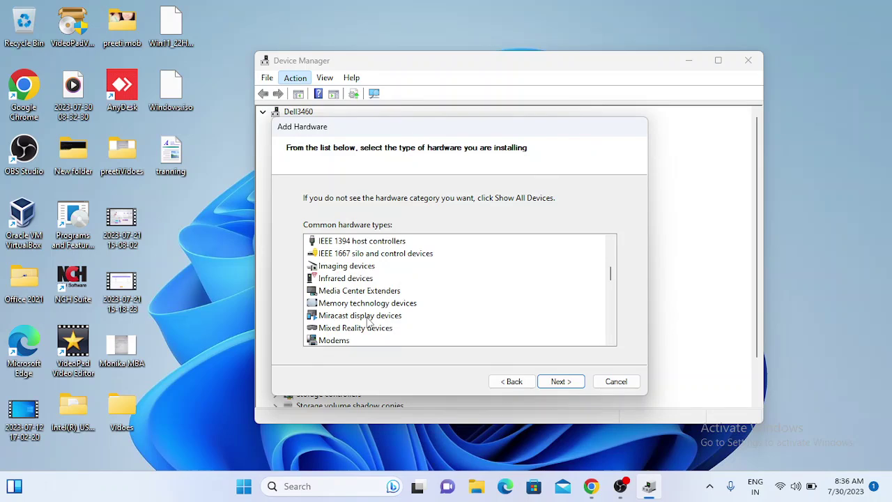
scroll(367, 321, "down", 2)
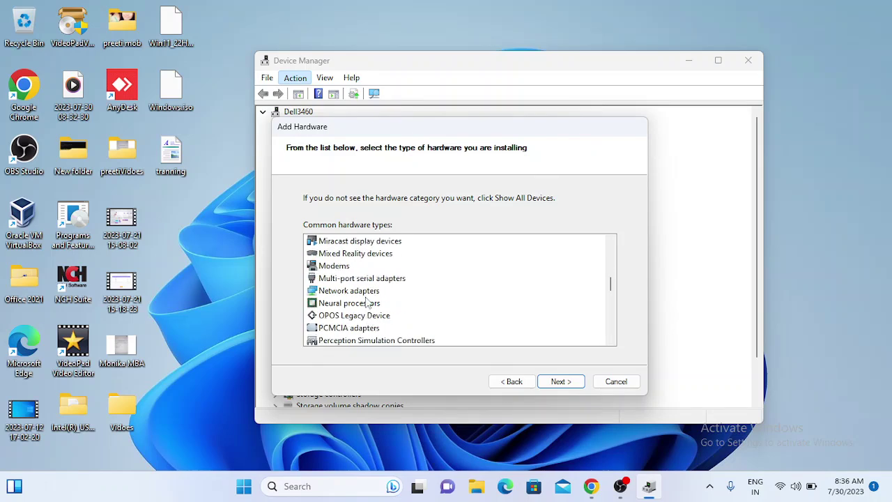
scroll(368, 299, "down", 1)
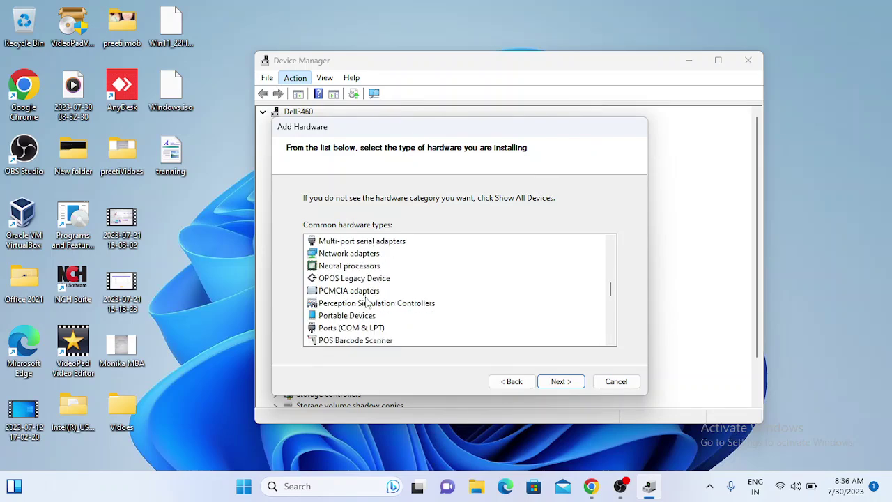
left_click(349, 254)
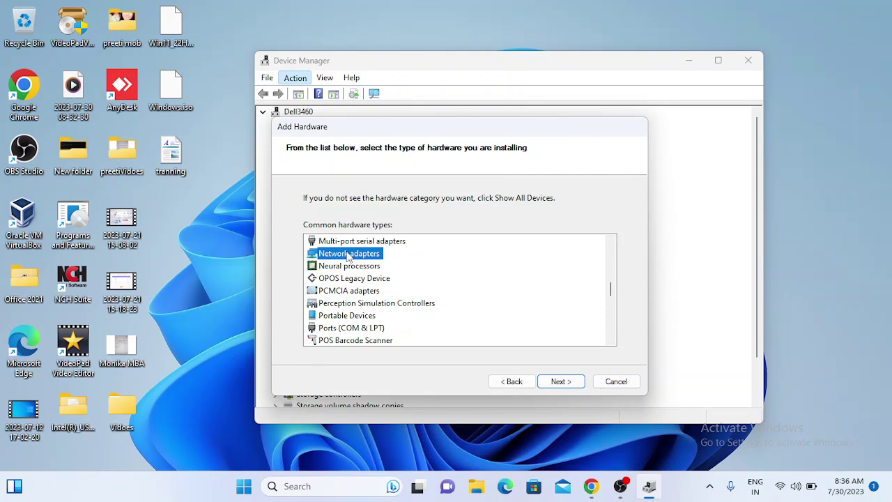
left_click(561, 388)
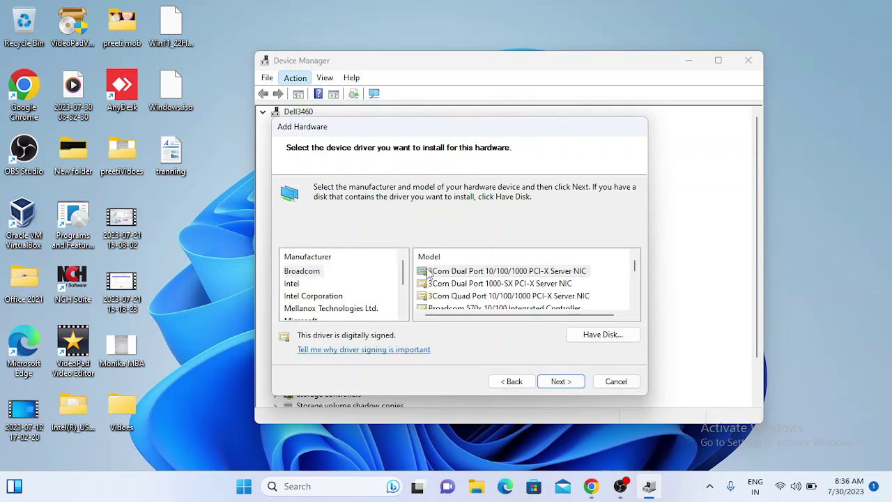
Look through the network adapter models offered by the manufacturers Broadcom, Intel and Intel Corporation.
left_click(312, 277)
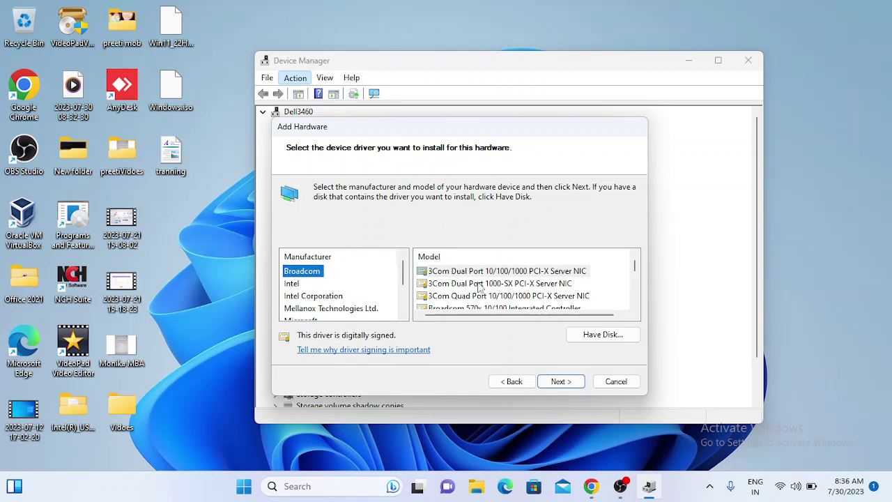
scroll(480, 287, "down", 3)
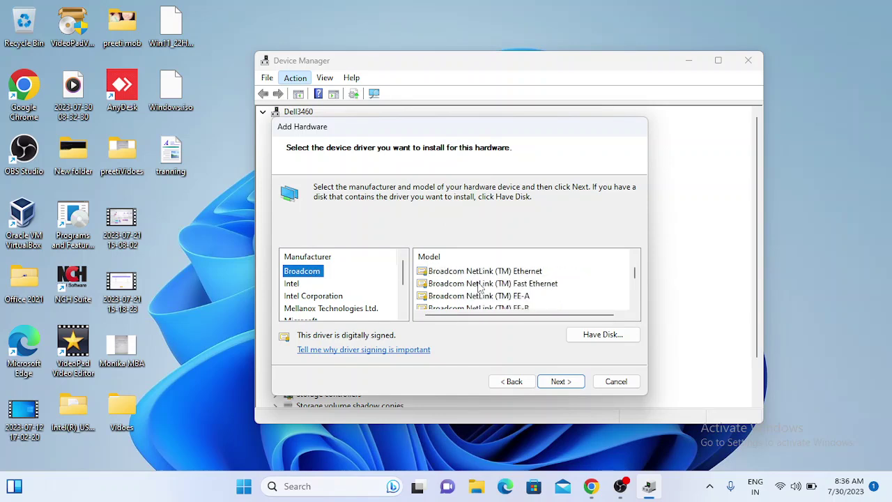
scroll(480, 287, "down", 5)
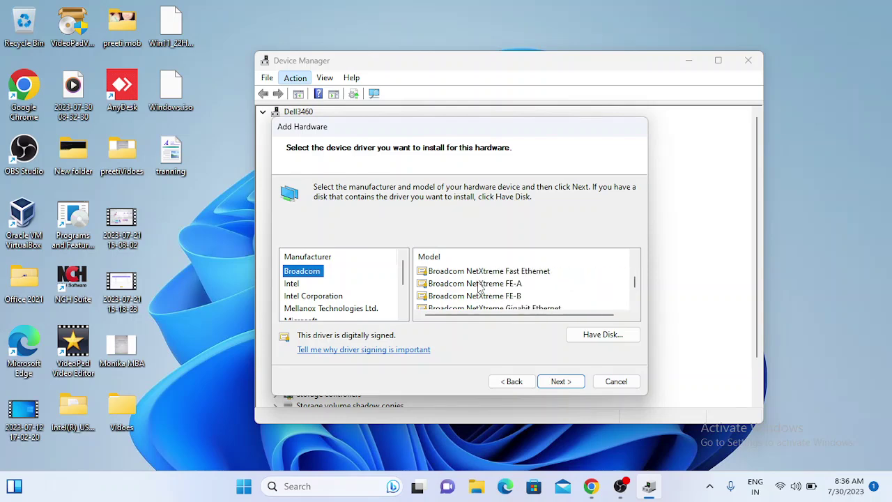
scroll(480, 287, "down", 5)
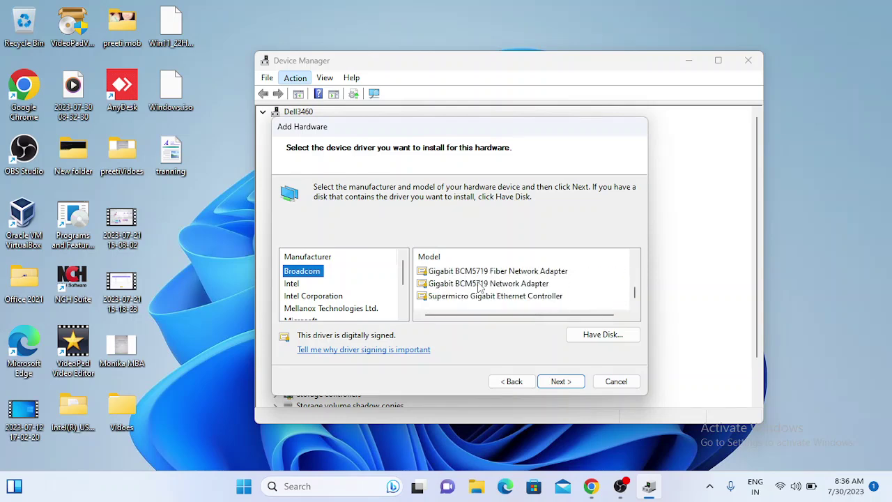
left_click(294, 286)
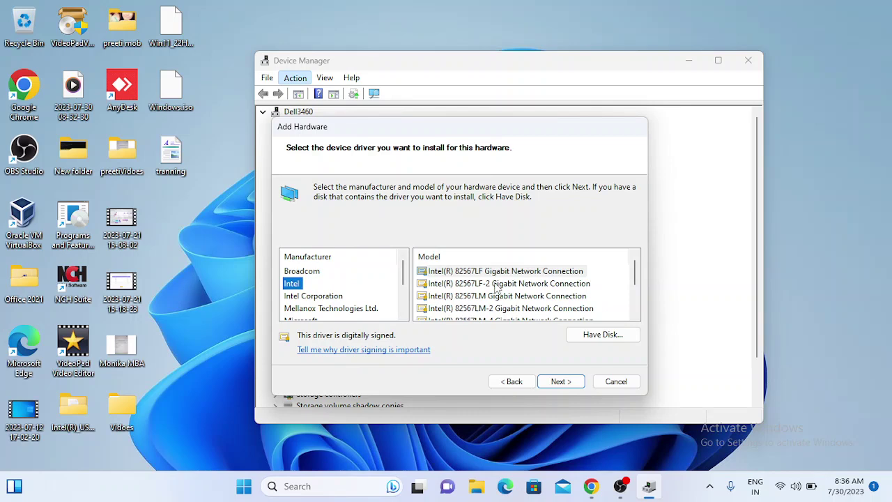
scroll(496, 289, "down", 2)
left_click(311, 296)
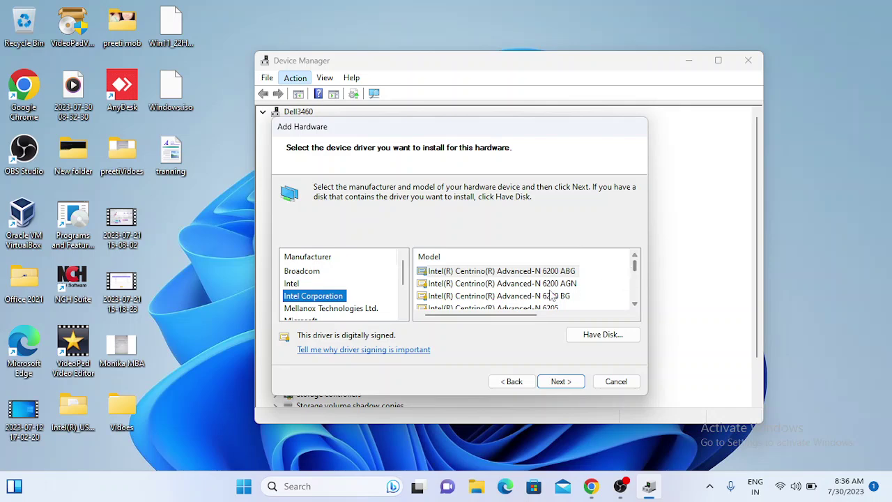
scroll(553, 297, "down", 1)
scroll(551, 297, "down", 8)
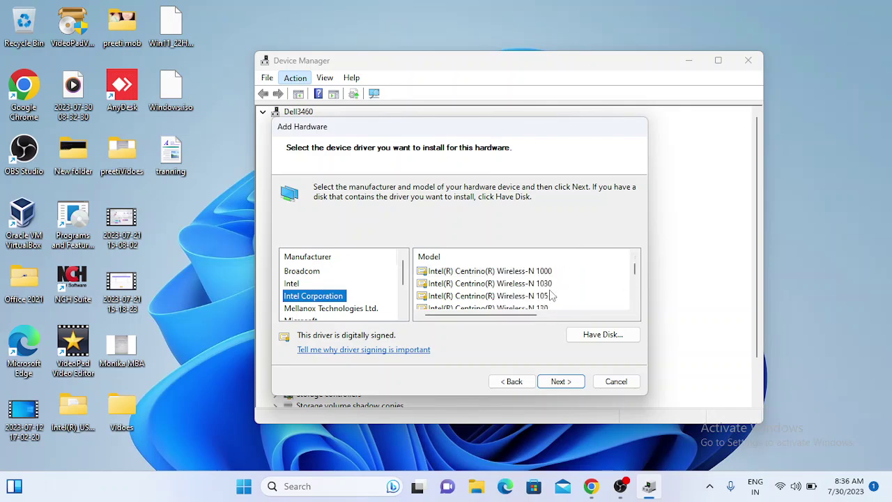
scroll(551, 297, "down", 10)
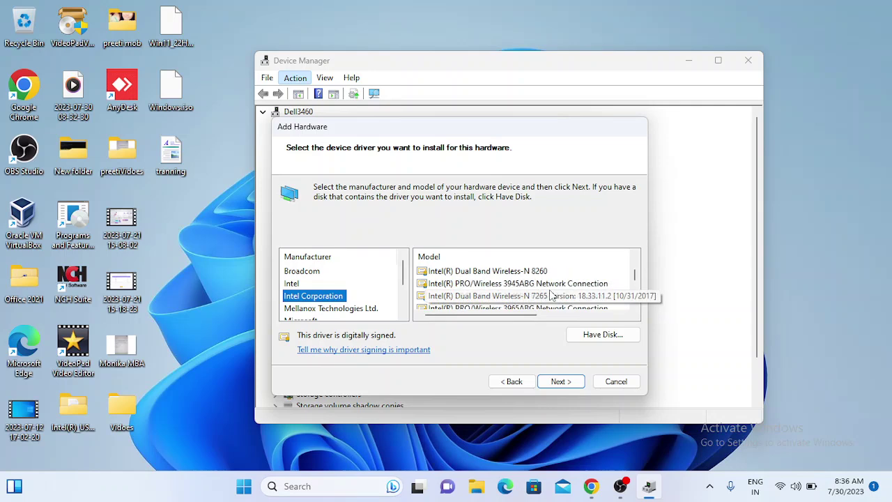
scroll(551, 296, "down", 10)
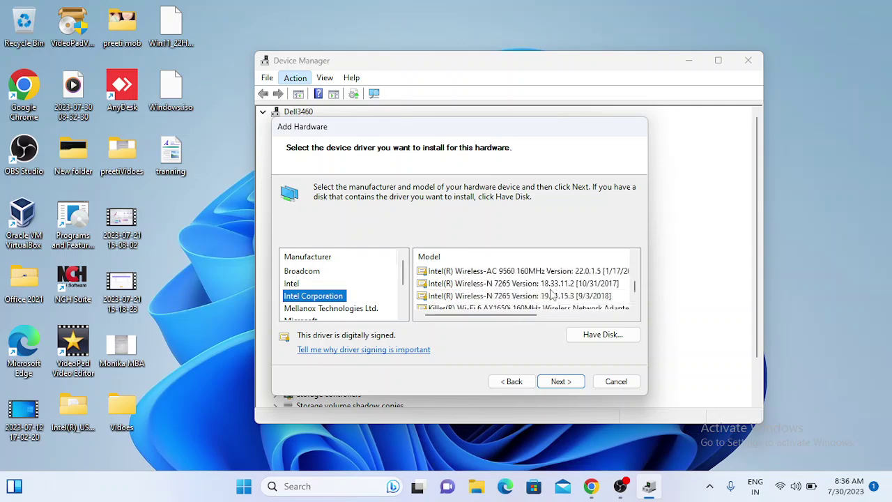
scroll(554, 292, "down", 2)
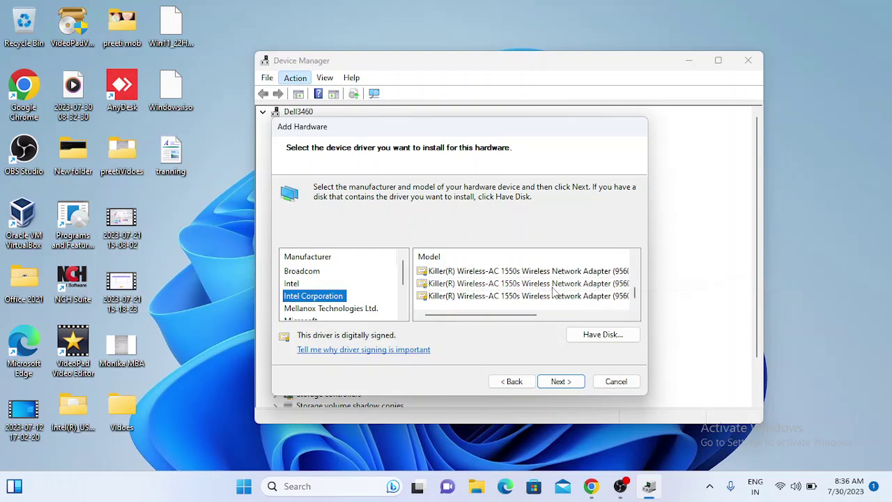
Look through the network adapter models offered by the manufacturer Mellanox Technologies Ltd.
left_click(353, 308)
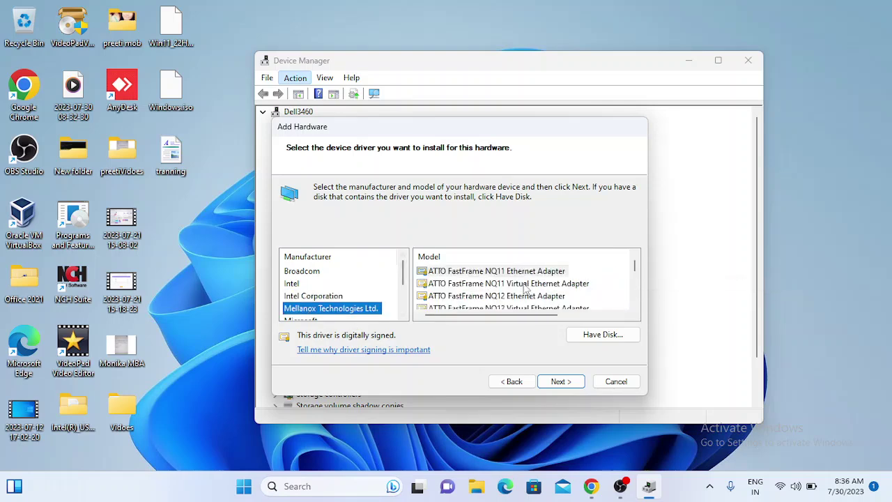
left_click(525, 275)
key("Down")
key("Down")
key("Down")
key("Down")
key("Down")
key("Down")
key("Down")
key("Down")
key("Down")
key("Down")
key("Down")
key("Down")
key("Down")
key("Down")
key("Down")
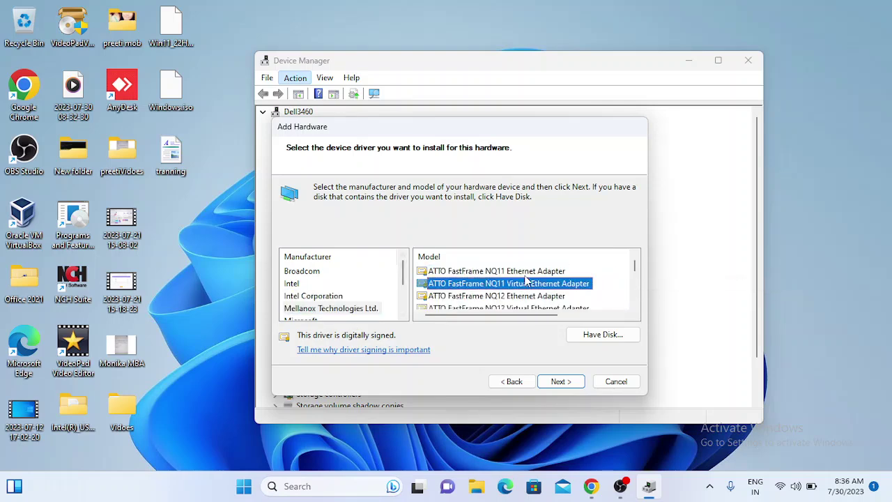
key("Down")
key("Down")
key("Down")
key("Down")
key("Down")
key("Down")
key("Down")
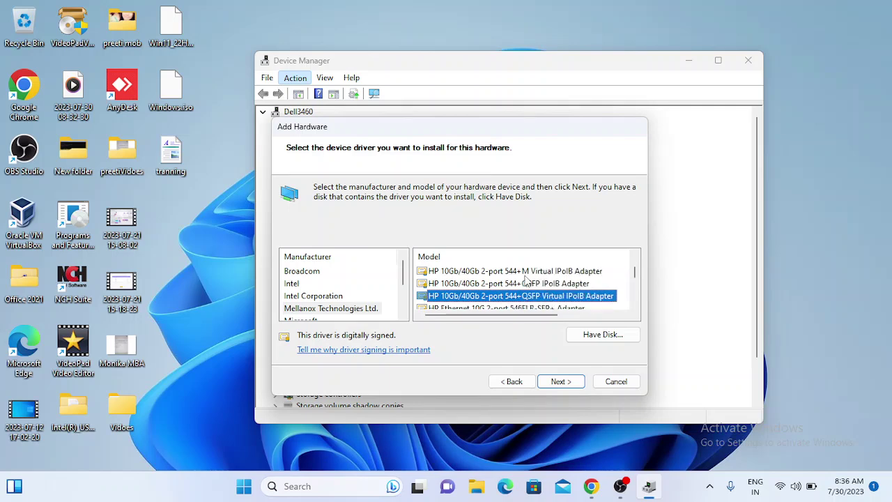
key("Down")
key("Down")
key("Down")
key("Down")
key("Down")
key("Down")
key("Down")
key("Down")
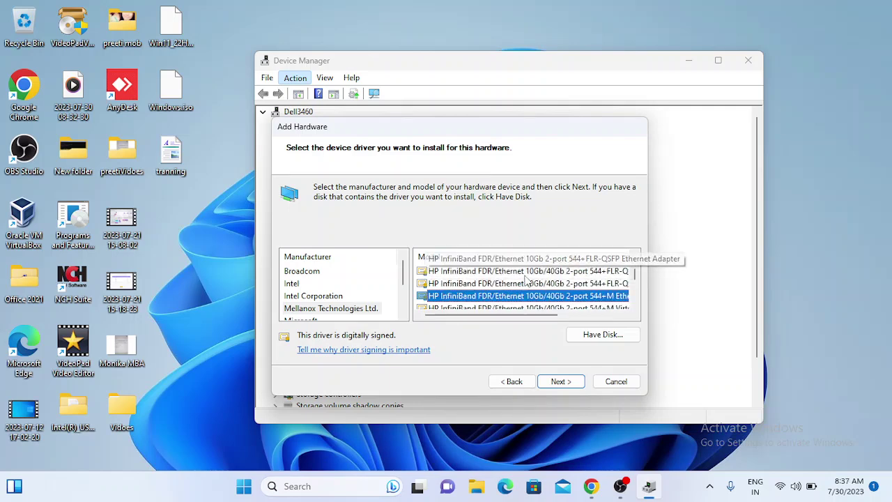
key("Down")
key("Down")
key("Down")
key("Down")
key("Down")
key("Down")
key("Down")
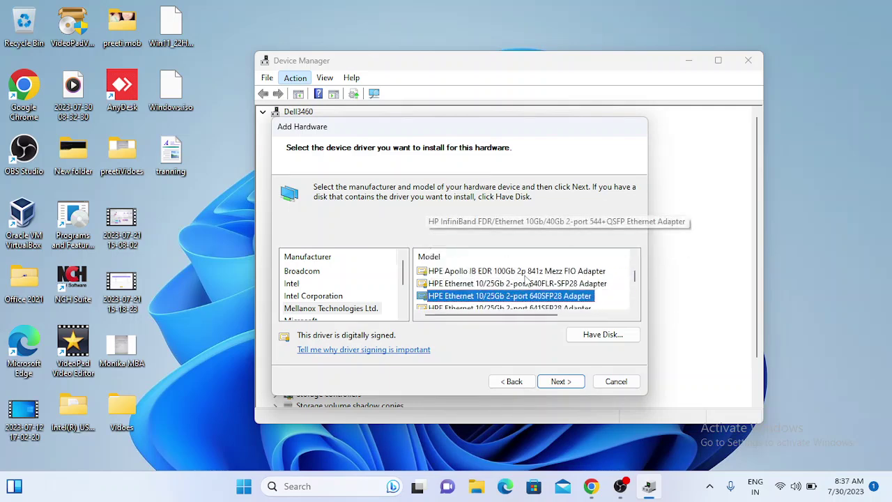
key("Down")
key("Down")
key("Down")
key("Down")
key("Down")
key("Down")
key("Down")
key("Down")
key("Down")
key("Down")
key("Down")
key("Down")
key("Down")
key("Down")
key("Down")
key("Down")
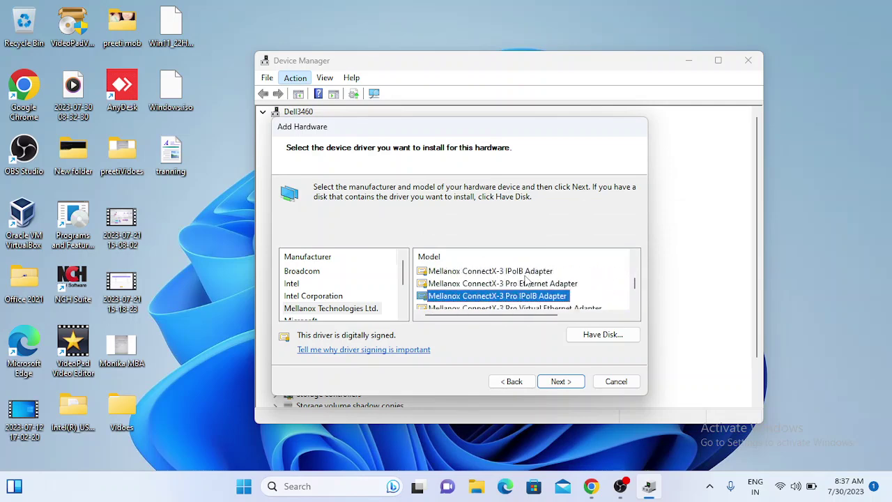
key("Down")
key("Down")
key("Down")
key("Down")
key("Down")
key("Down")
key("Down")
key("Down")
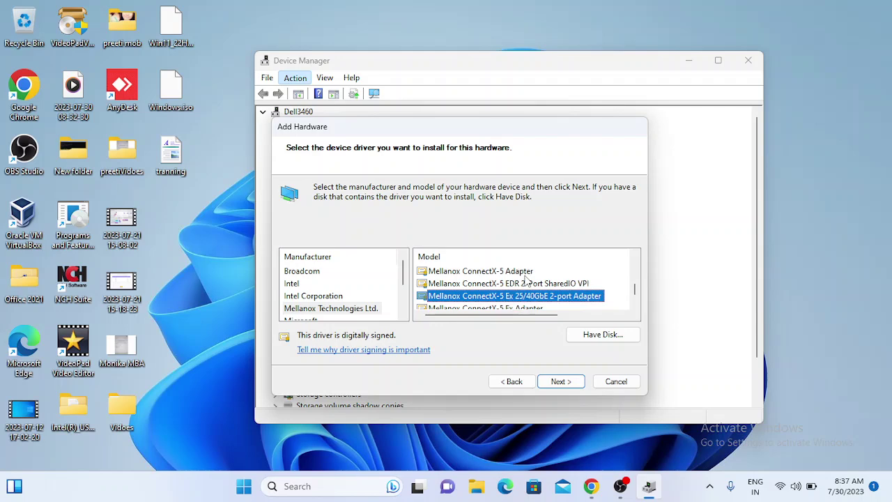
key("Down")
key("Down")
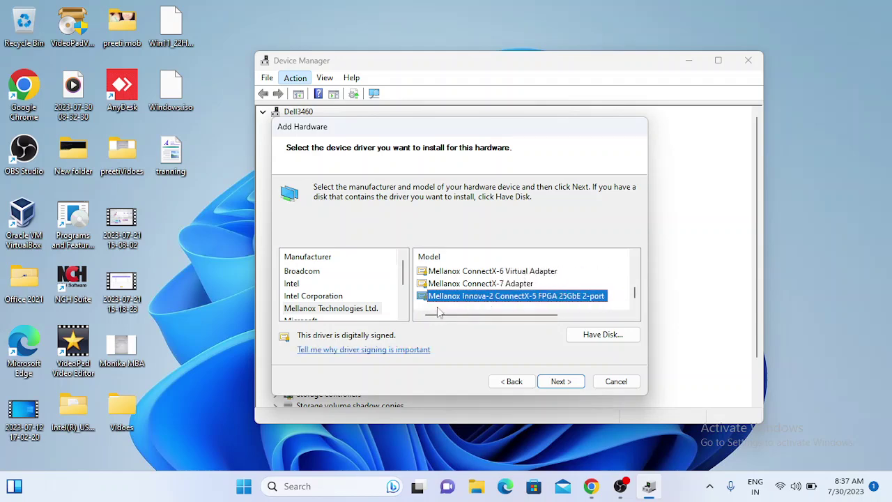
Look through the network adapter models offered by the manufacturers Microsoft, Microsoft Corporation and Oracle Corporation.
scroll(368, 311, "down", 1)
left_click(307, 283)
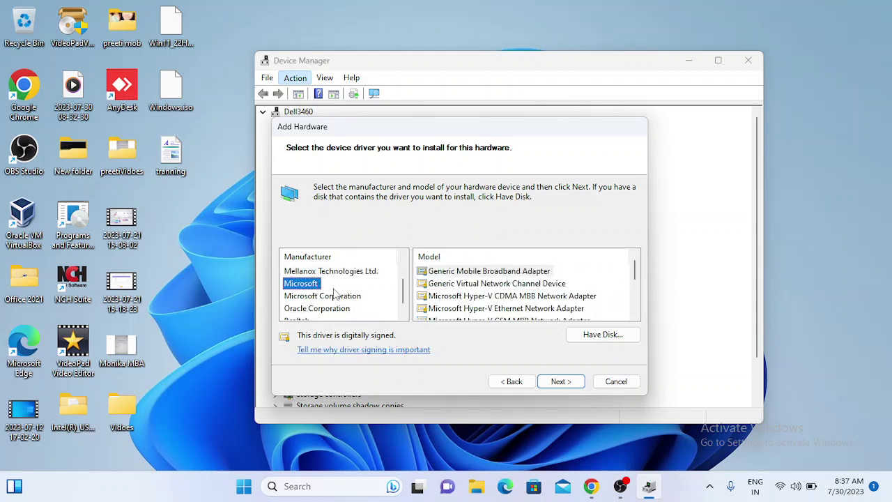
key("Tab")
key("Down")
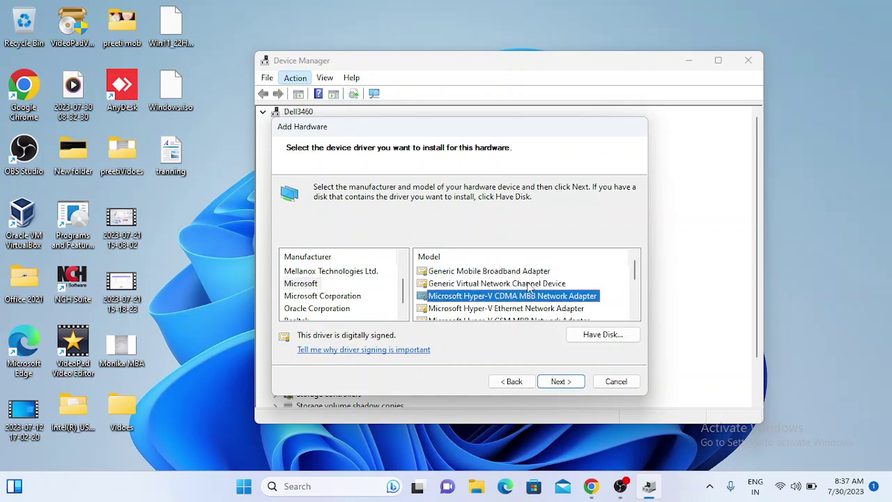
key("Down")
key("Down")
key("Down")
key("Down")
key("Down")
key("Down")
key("Down")
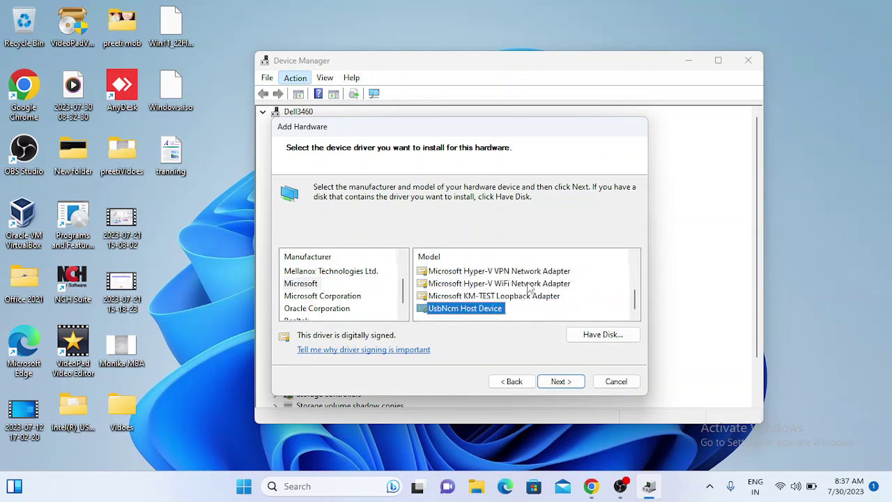
left_click(321, 297)
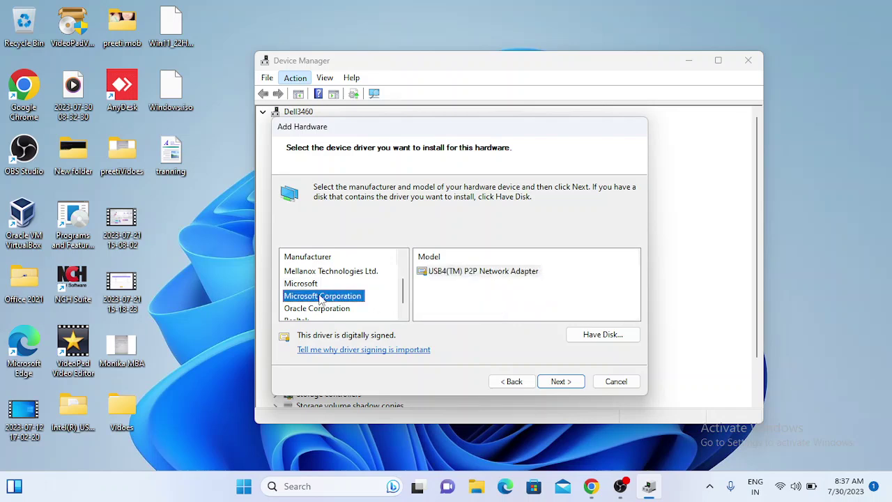
left_click(330, 309)
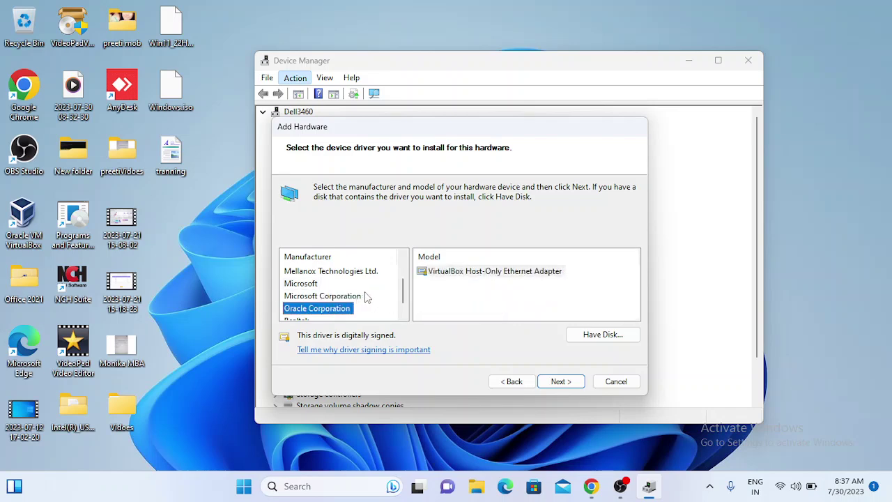
Look through the network adapter models offered by the manufacturer Realtek.
scroll(367, 297, "down", 1)
left_click(303, 309)
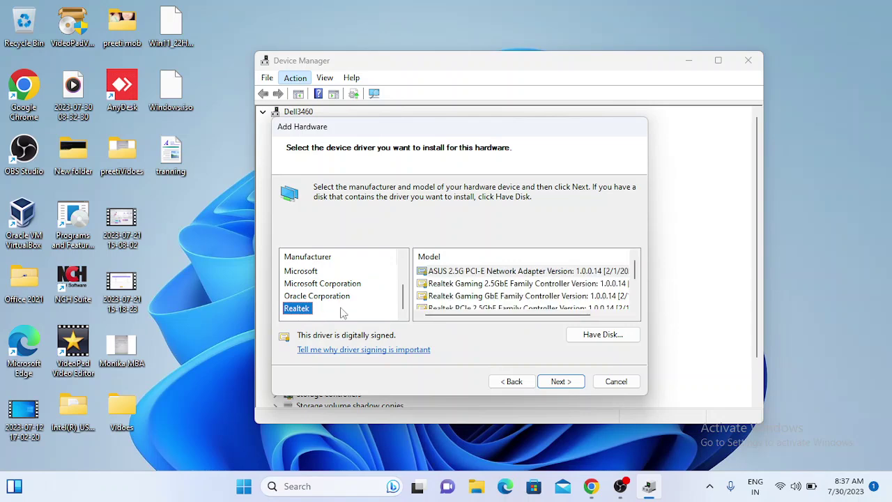
left_click(512, 274)
key("Down")
key("Down")
key("Down")
key("Down")
key("Down")
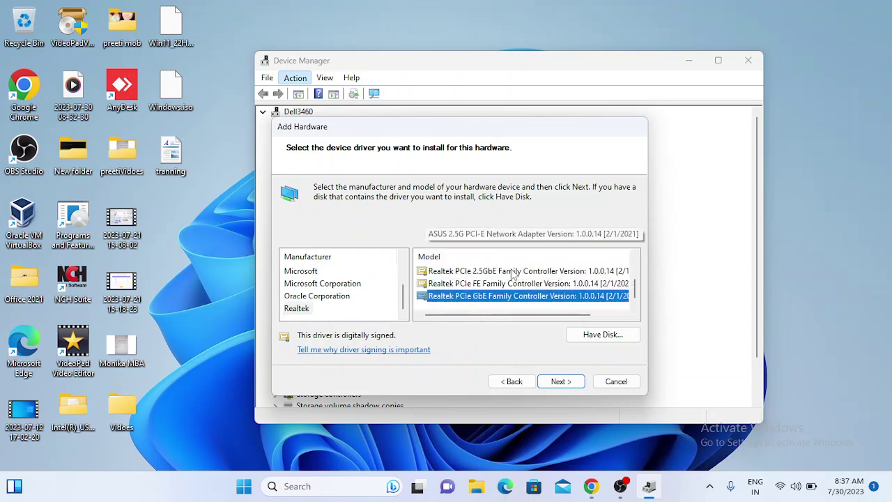
scroll(512, 274, "up", 2)
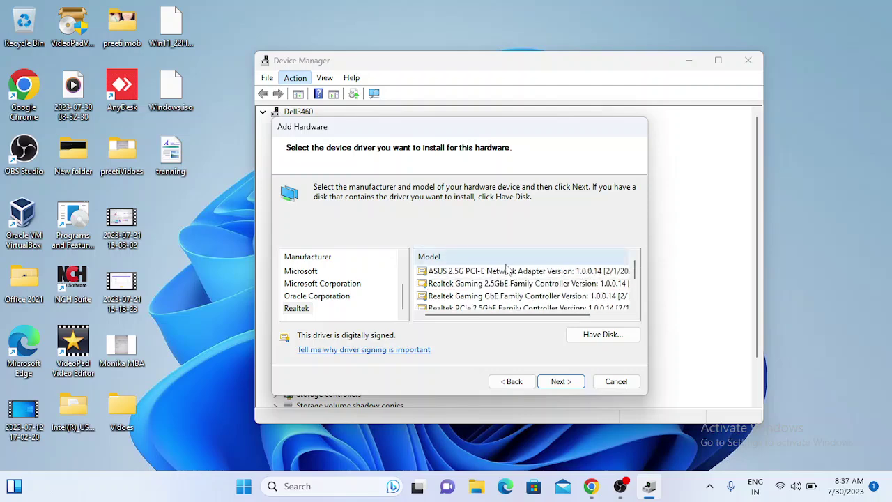
scroll(500, 279, "down", 2)
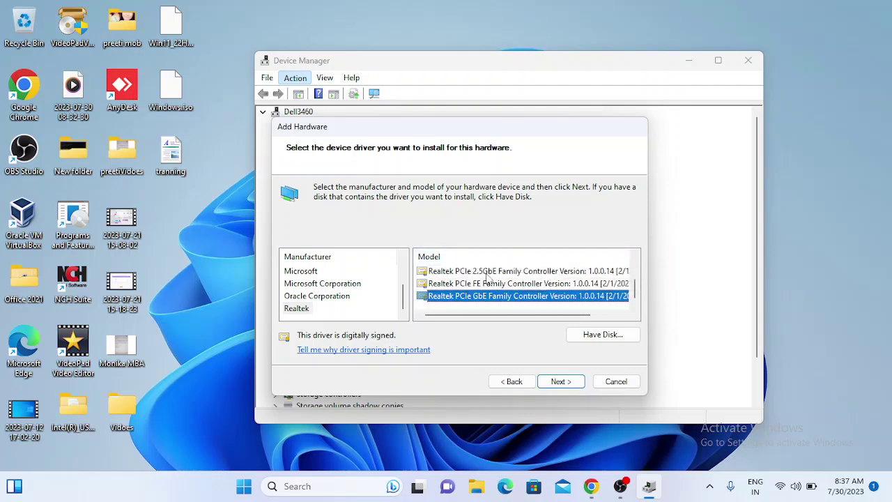
scroll(502, 277, "up", 2)
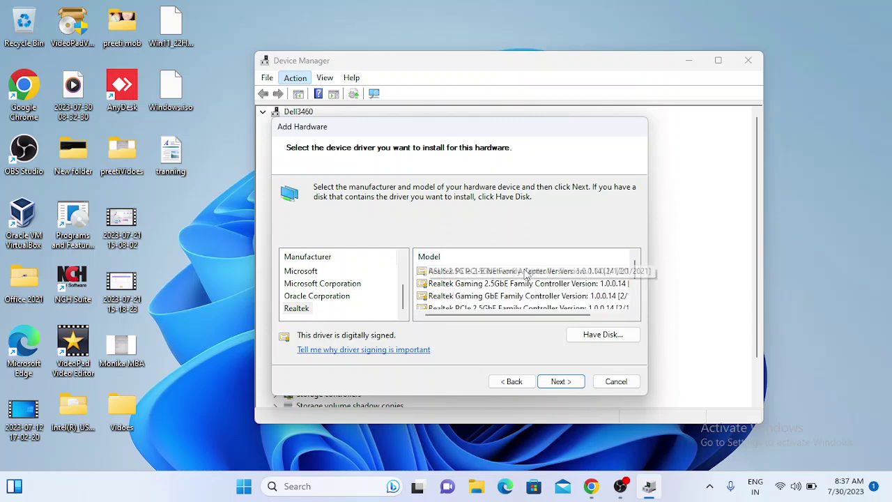
Reselect the manufacturer Broadcom, and cancel the Add Hardware wizard without installing a driver.
scroll(321, 272, "up", 2)
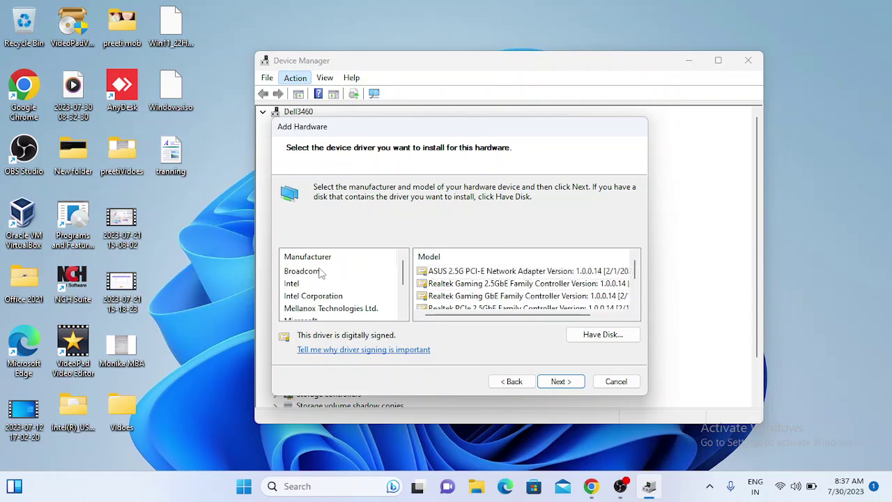
left_click(315, 272)
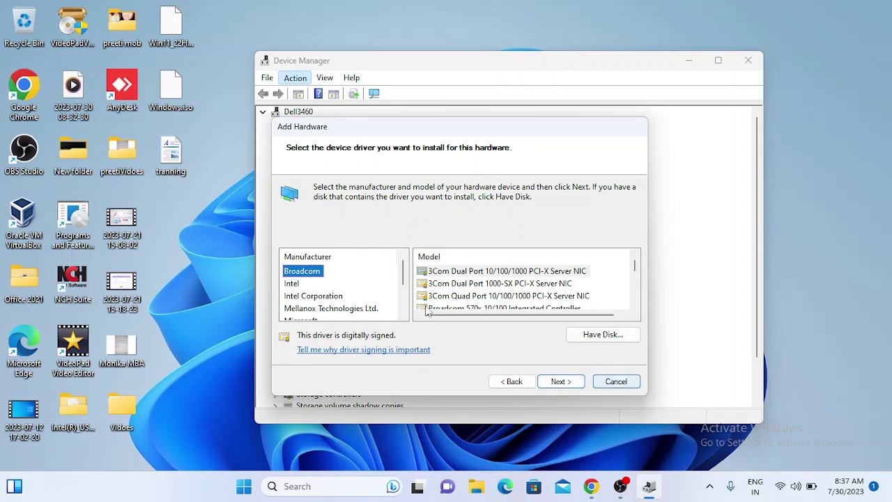
left_click(620, 382)
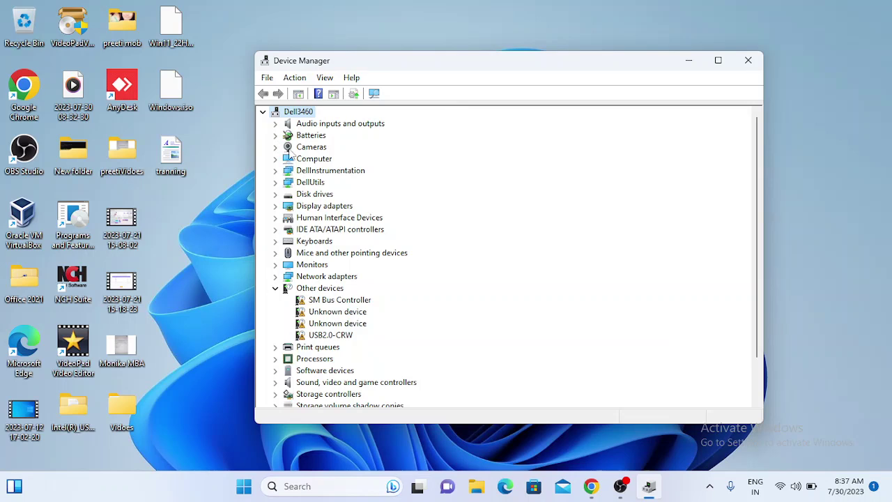
left_click(295, 77)
left_click(358, 116)
left_click(263, 112)
left_click(264, 112)
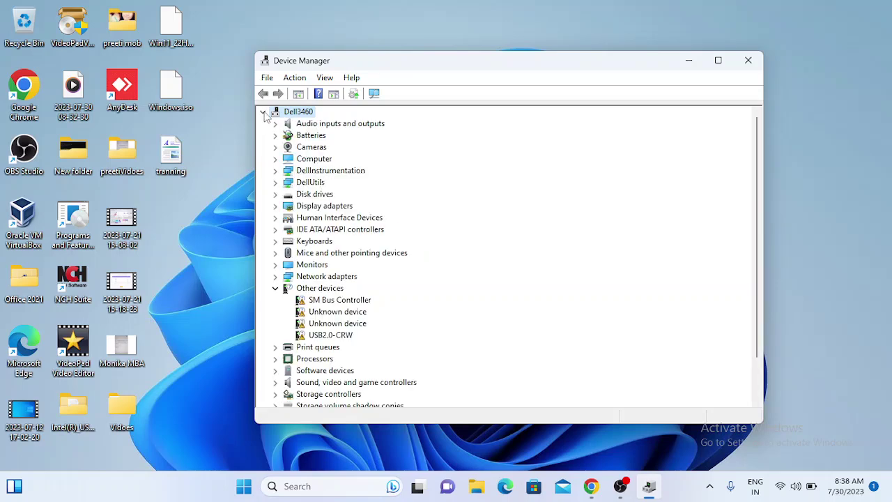
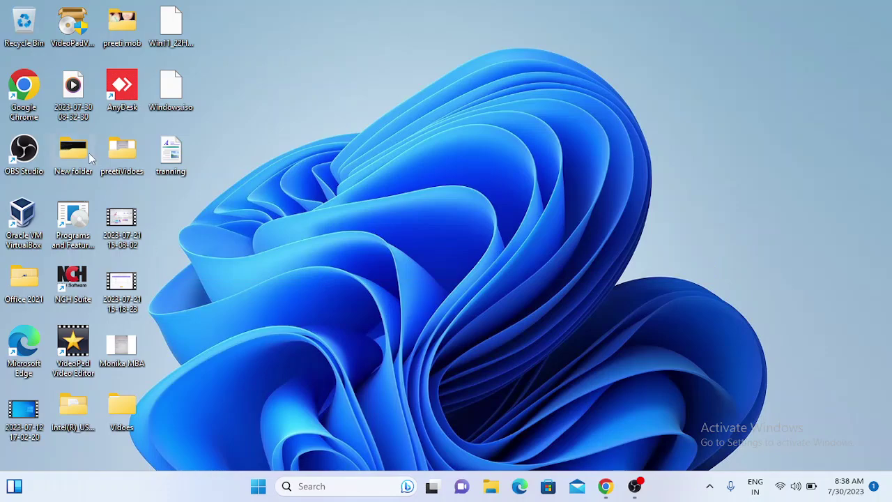
Switch to Google Chrome and search Google for "intel bluetooth driver for windows 11".
double_click(28, 101)
left_click(755, 40)
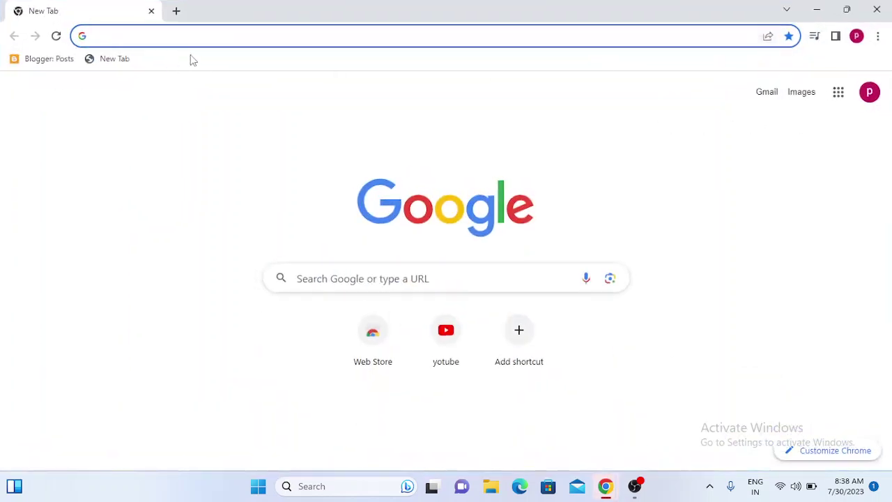
left_click(190, 39)
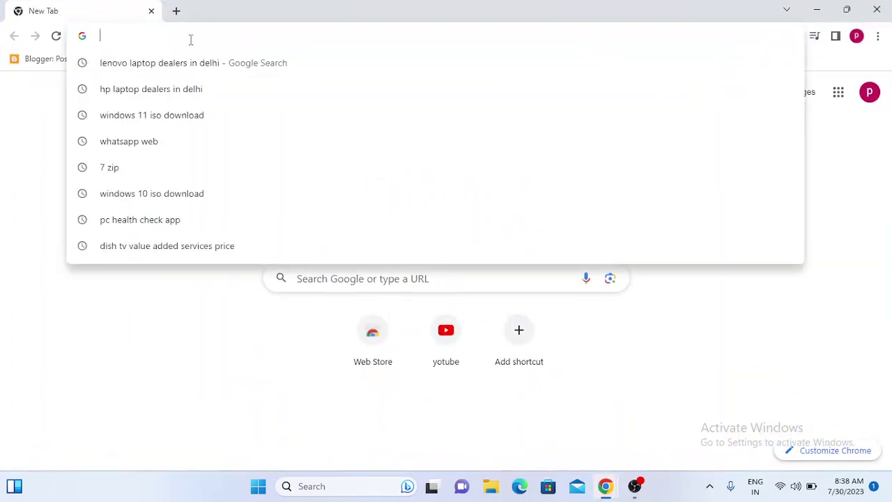
type("intel ")
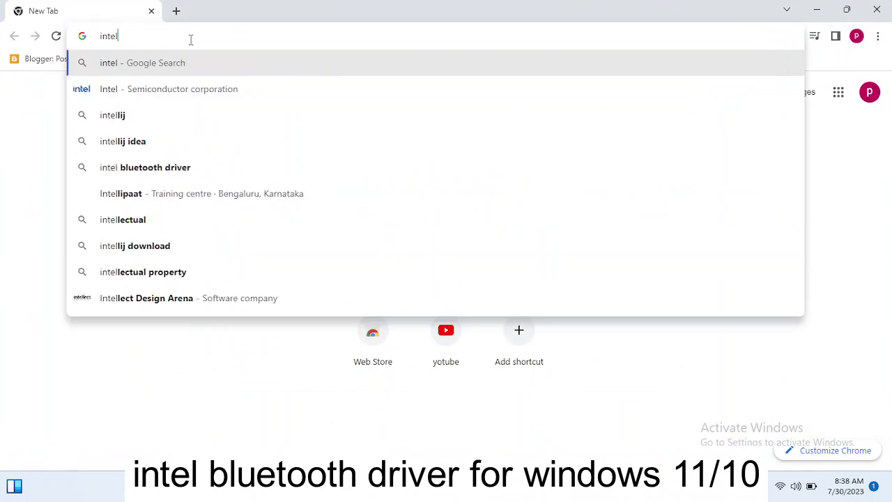
type("blue")
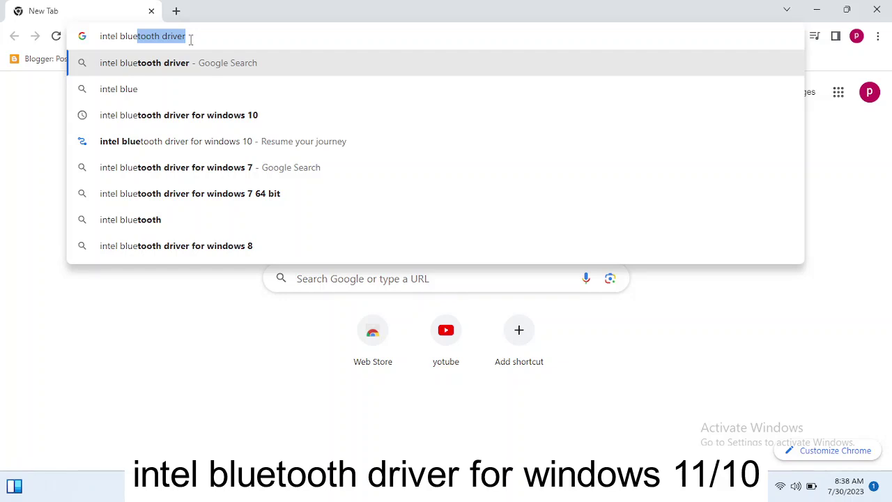
key("Right")
type("for ")
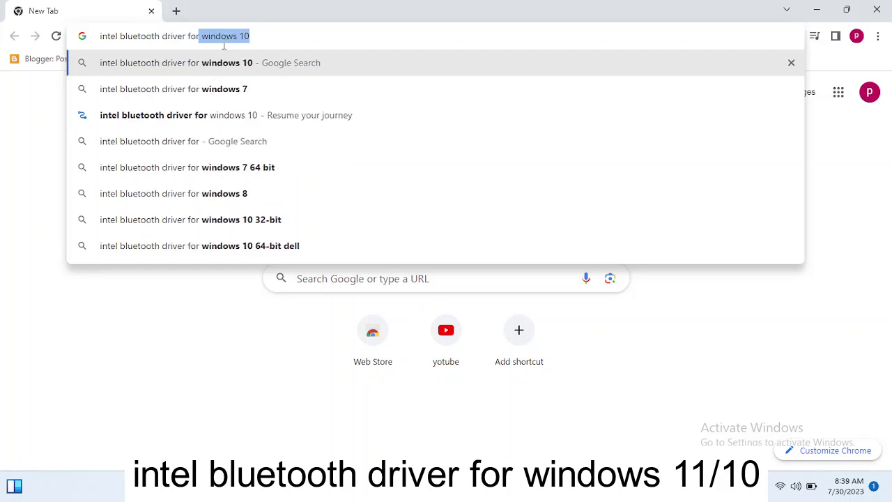
type("windows 1")
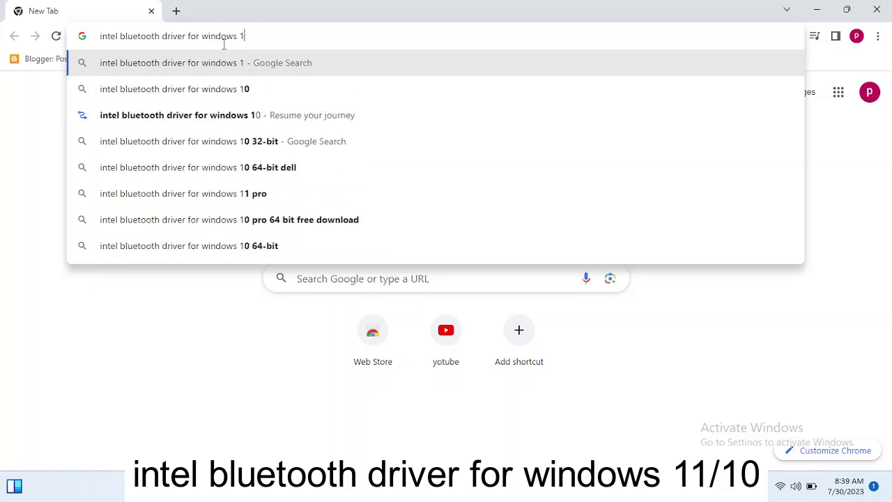
type("1")
key("Return")
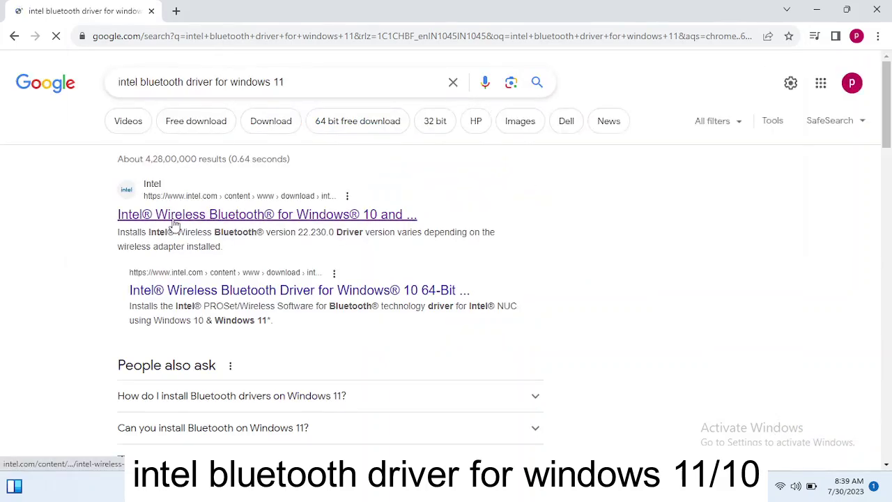
Open Intel's Wireless Bluetooth for Windows 10 and Windows 11 page and compare the 32-bit and 64-bit driver downloads.
left_click(218, 215)
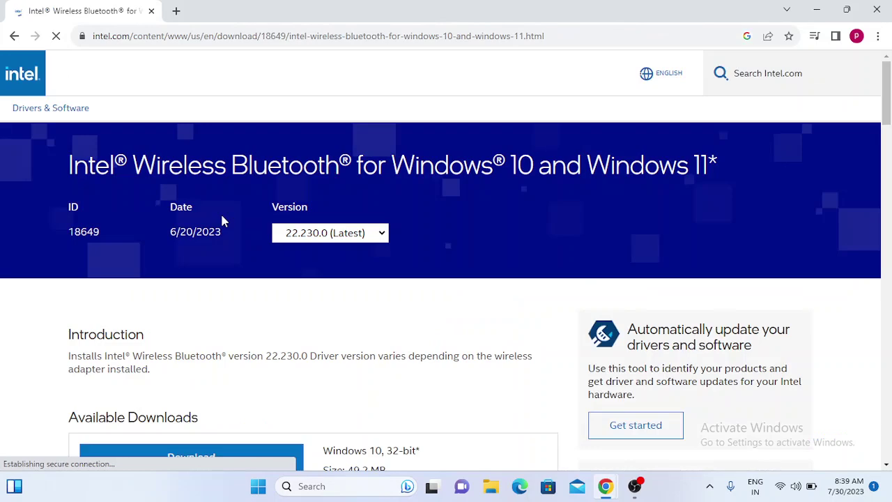
left_click_drag(170, 165, 584, 155)
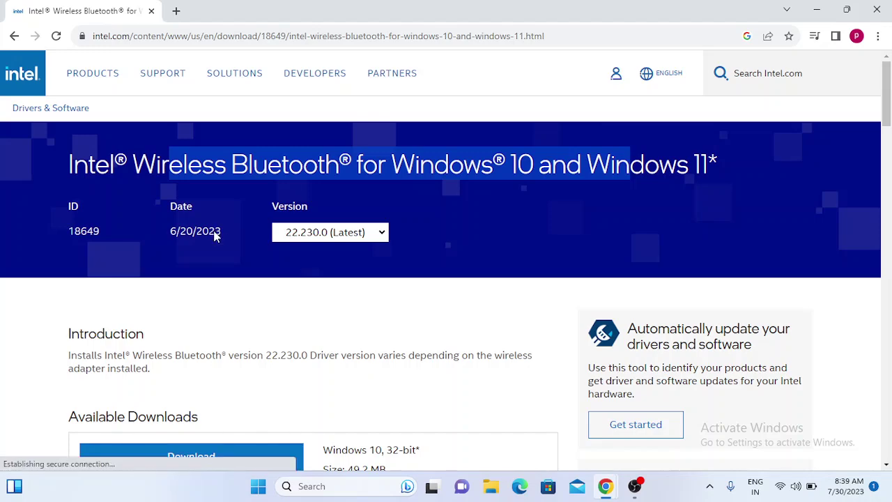
scroll(215, 233, "down", 2)
scroll(203, 289, "down", 2)
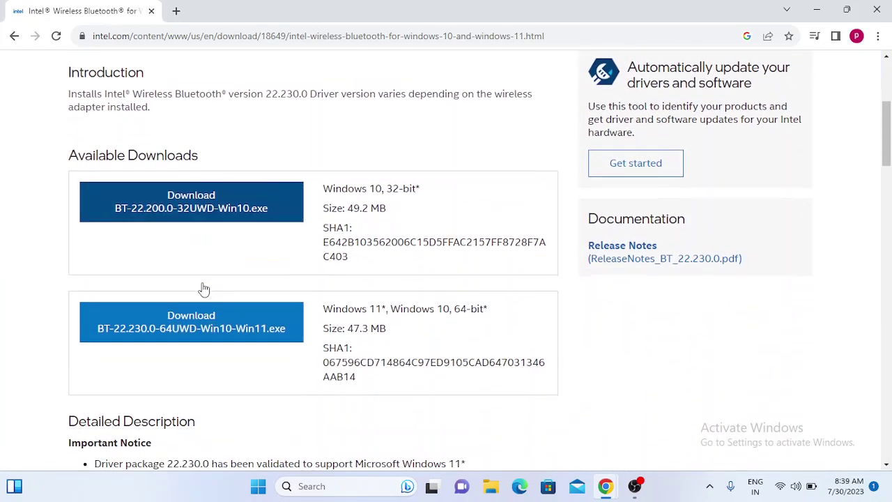
left_click_drag(380, 309, 488, 309)
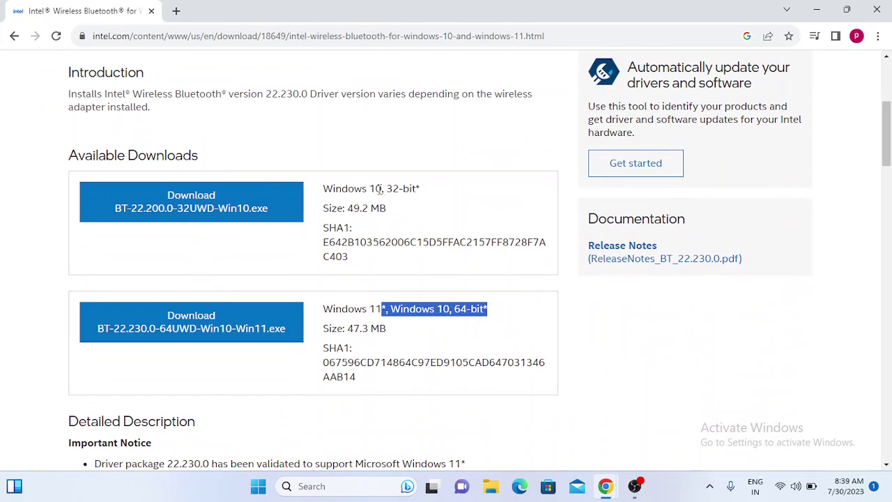
left_click_drag(370, 189, 429, 193)
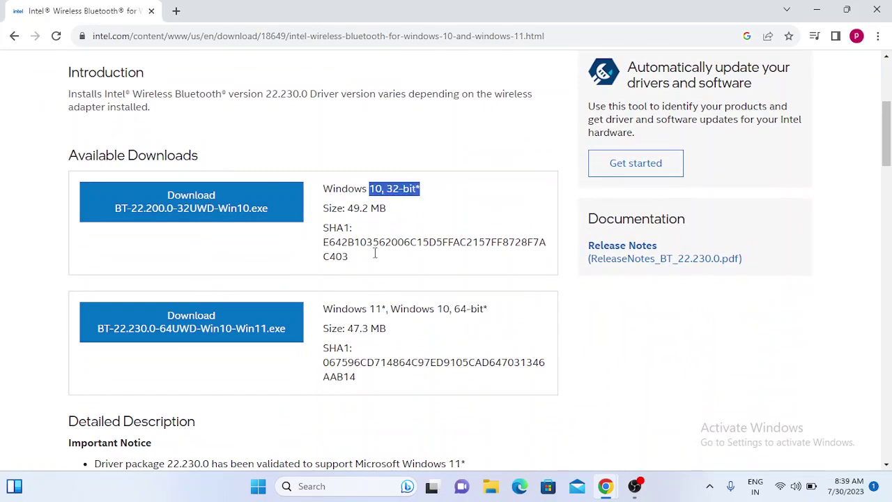
Download the 64-bit driver BT-22.230.0-64UWD-Win10-Win11.exe, accepting Intel's software license agreement.
left_click(237, 328)
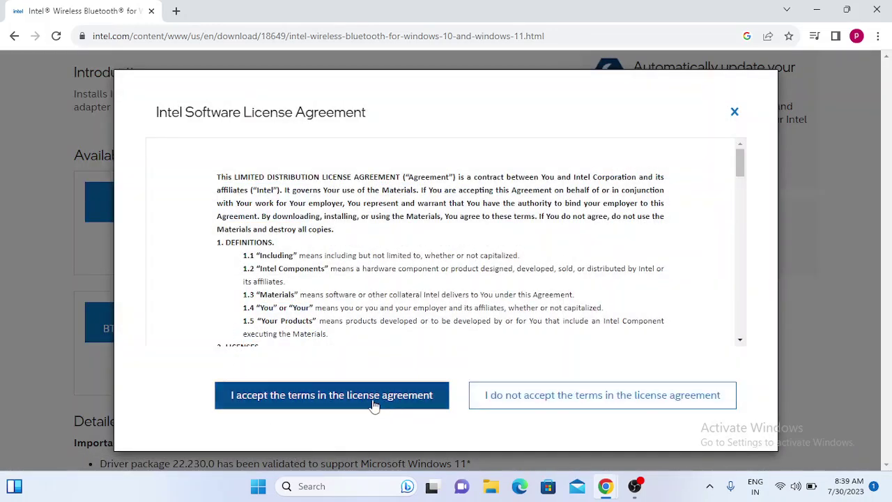
left_click(337, 403)
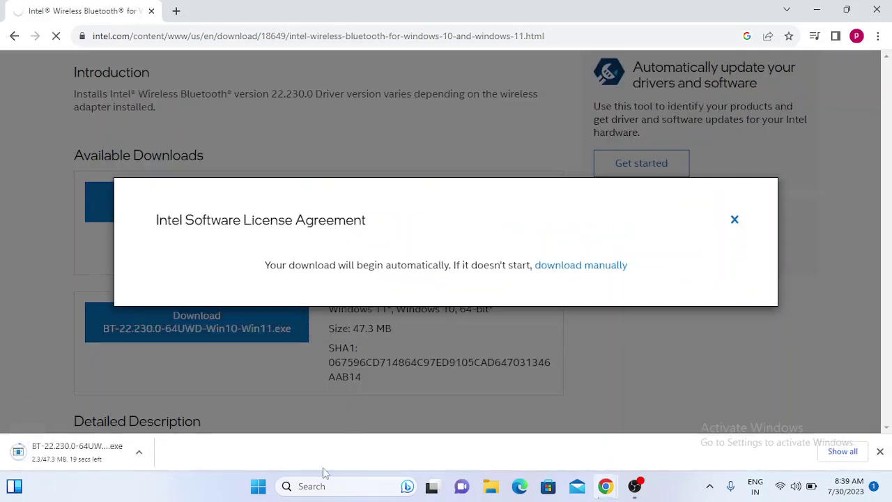
Check the computer's system type in System Information, and dismiss Intel's license notice on the download page.
left_click(330, 488)
type("sys")
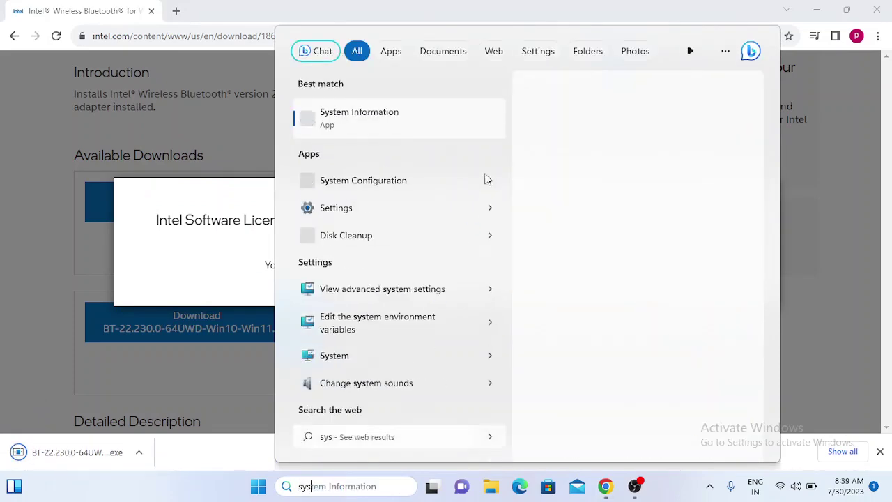
left_click(388, 125)
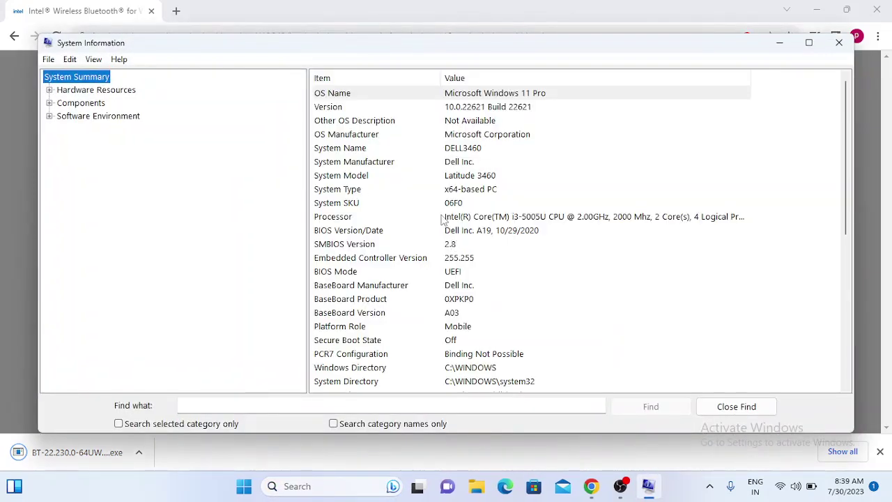
left_click(388, 193)
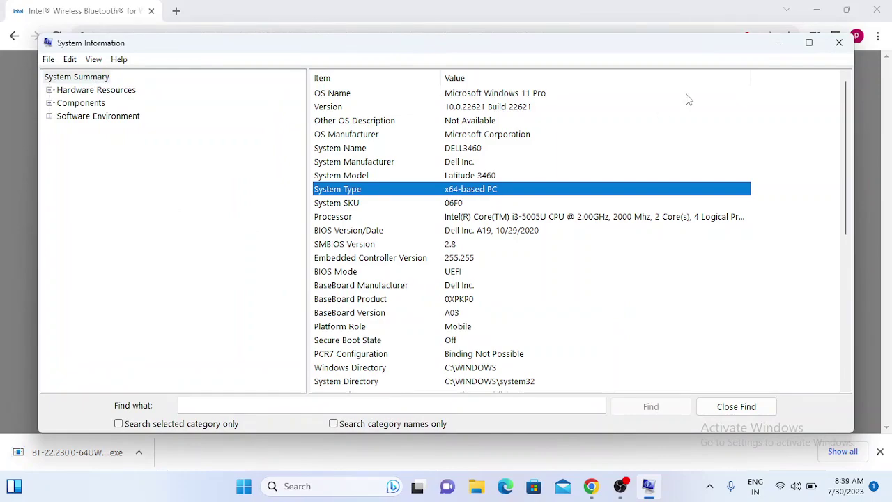
left_click(779, 43)
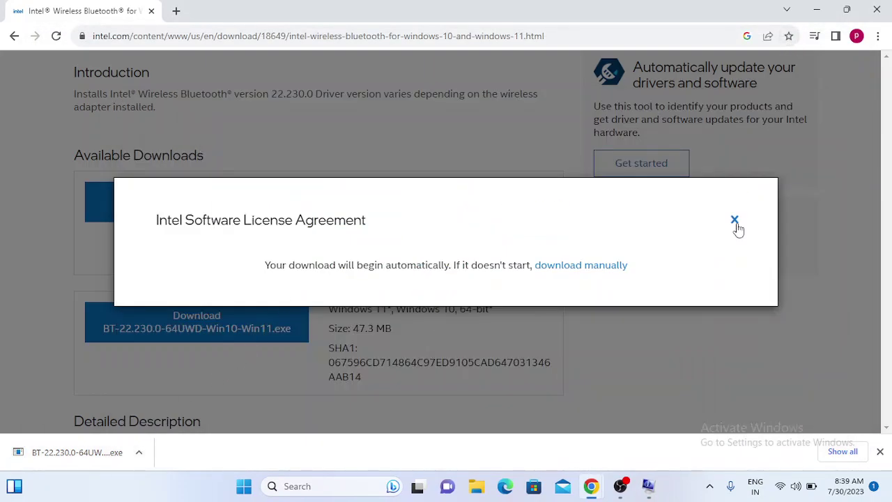
left_click(734, 221)
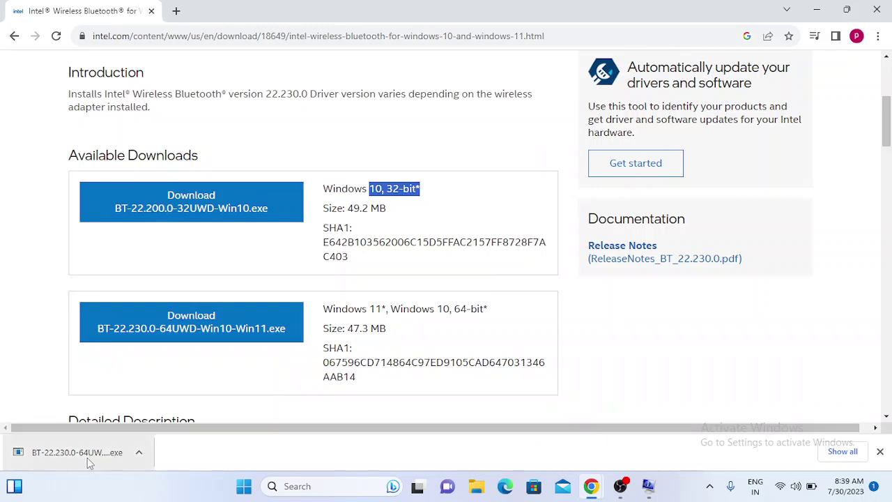
Place the BT-22.230.0-64UWD-Win10-Win11 installer from the Downloads folder onto an empty area of the desktop.
left_click(478, 492)
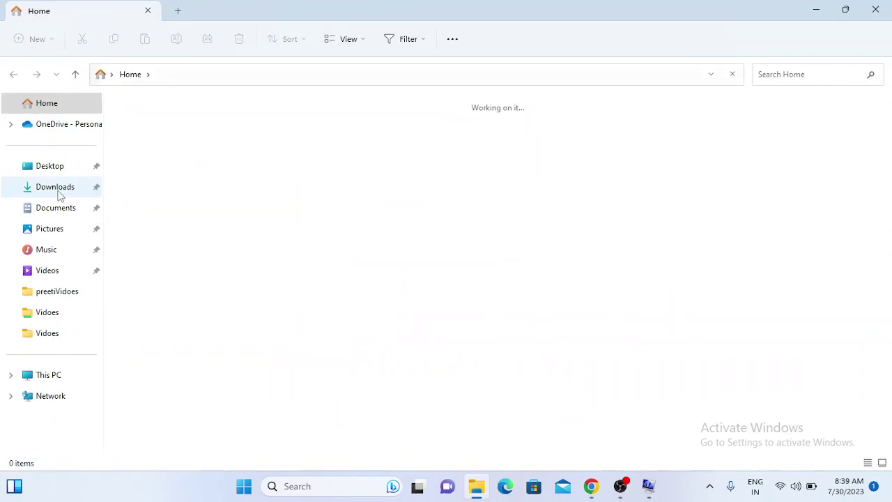
left_click(59, 194)
left_click(178, 141)
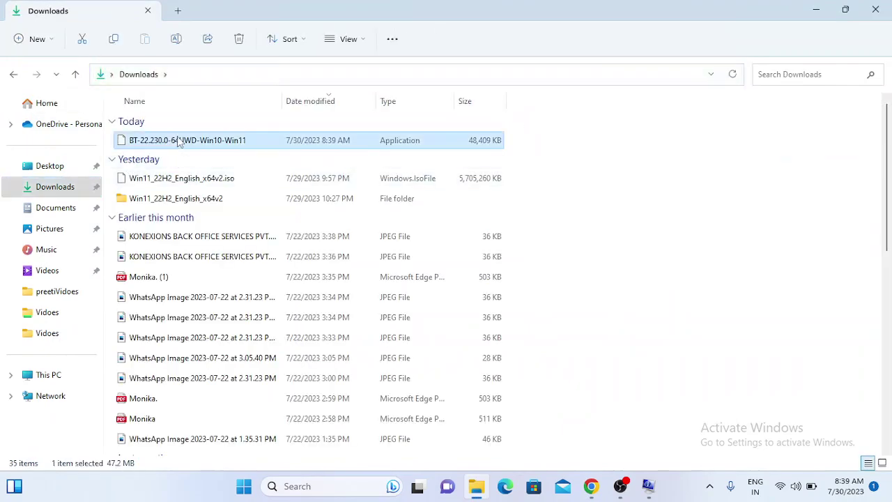
right_click(178, 141)
left_click(791, 5)
left_click(816, 11)
left_click(816, 11)
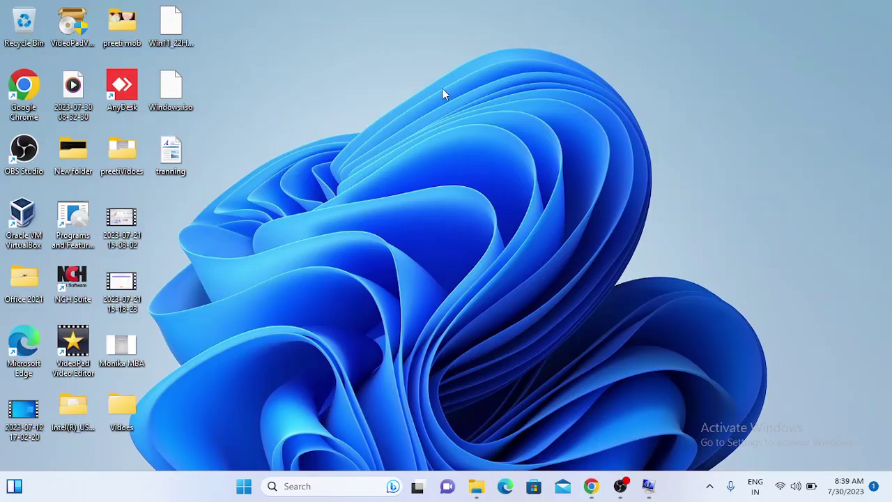
key("ctrl+v")
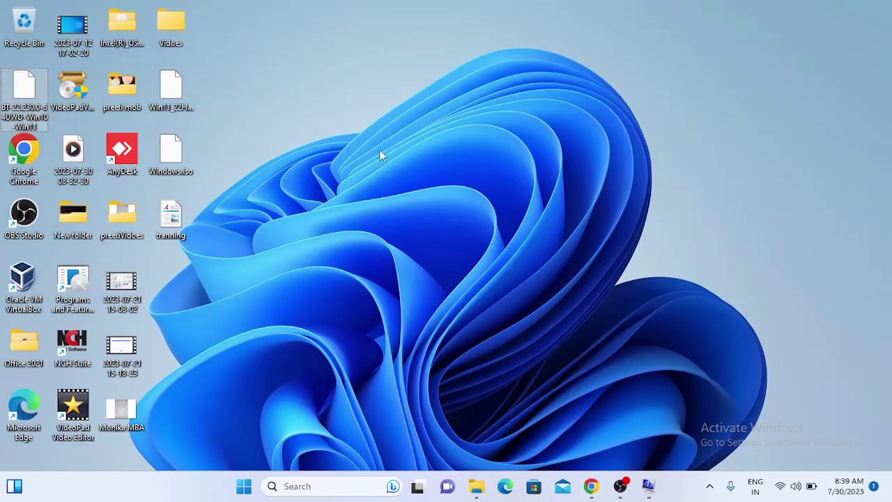
left_click_drag(24, 91, 317, 96)
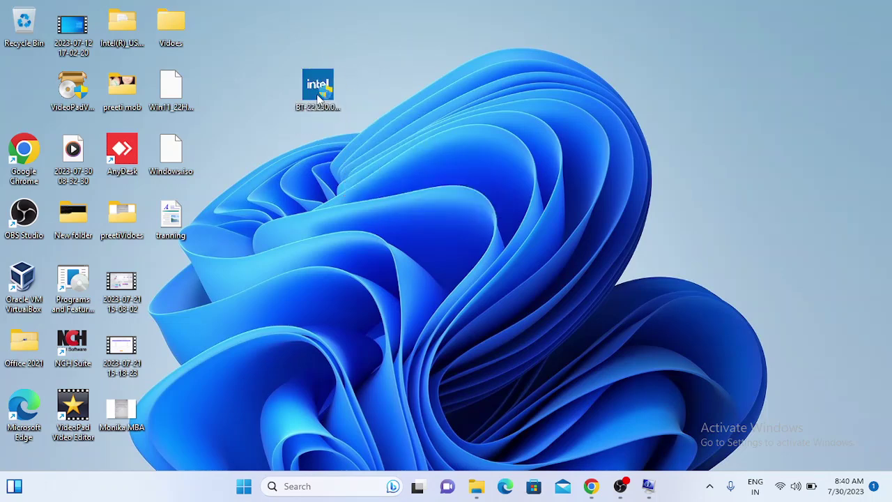
Install Intel Wireless Bluetooth from the desktop installer, accepting the license terms and choosing the Complete setup type.
left_click(318, 97)
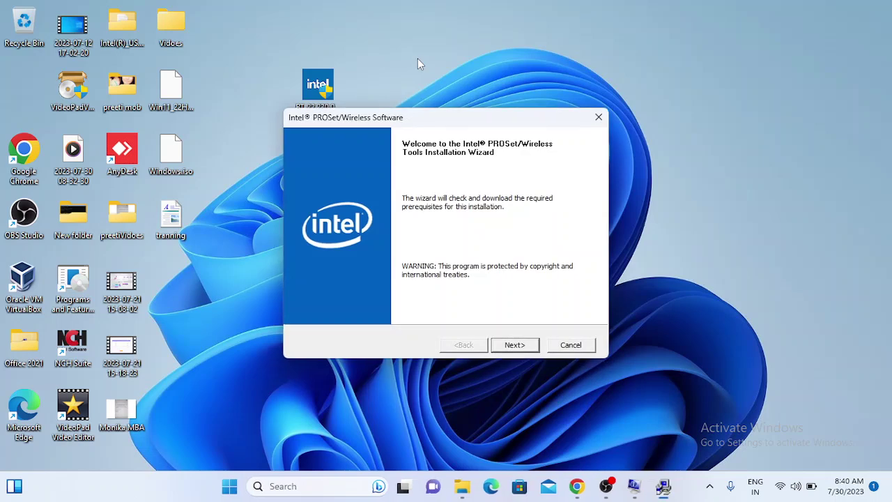
left_click(516, 345)
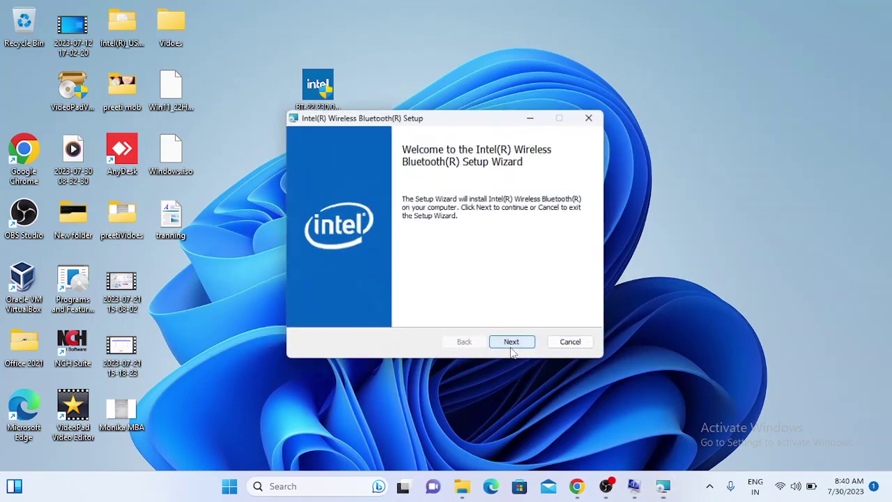
left_click(512, 344)
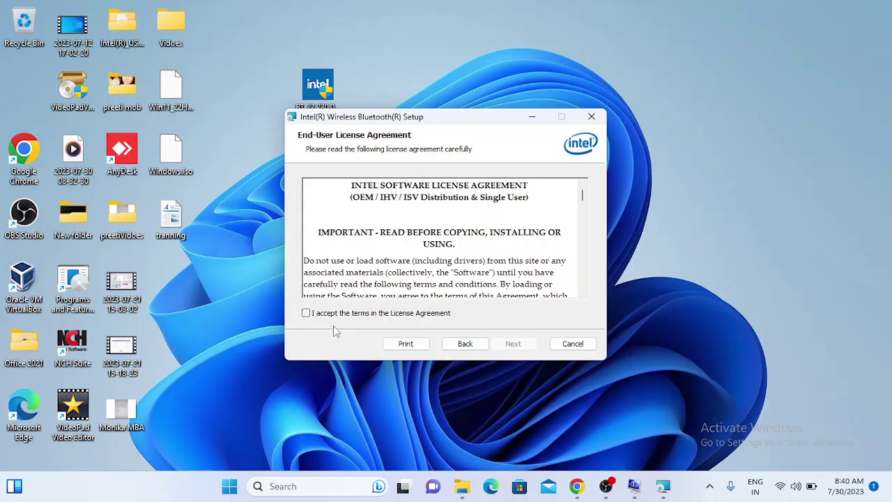
left_click(513, 344)
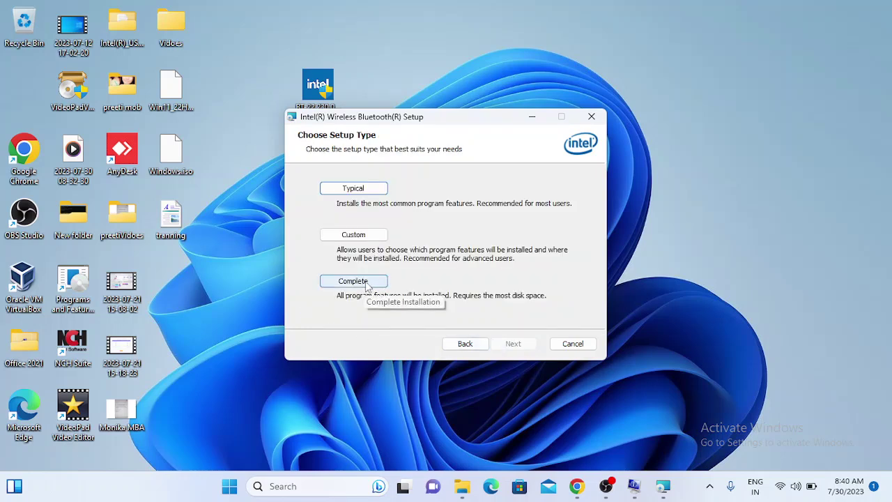
left_click(370, 282)
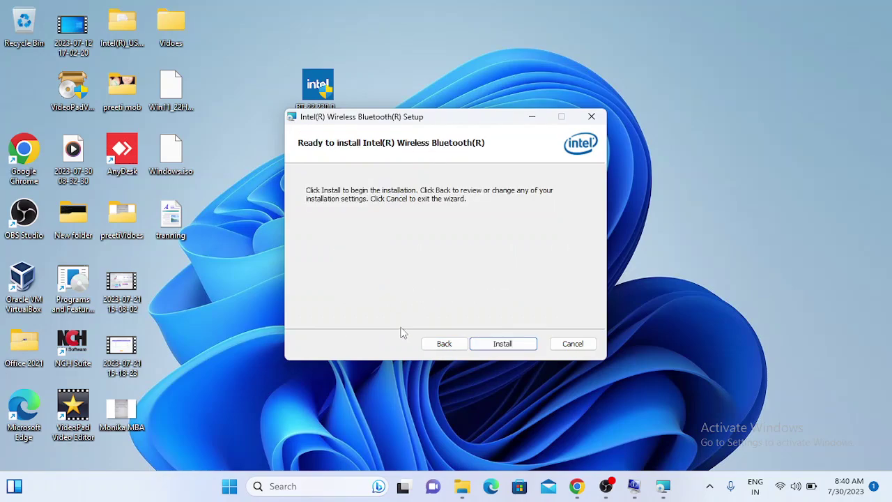
left_click(503, 345)
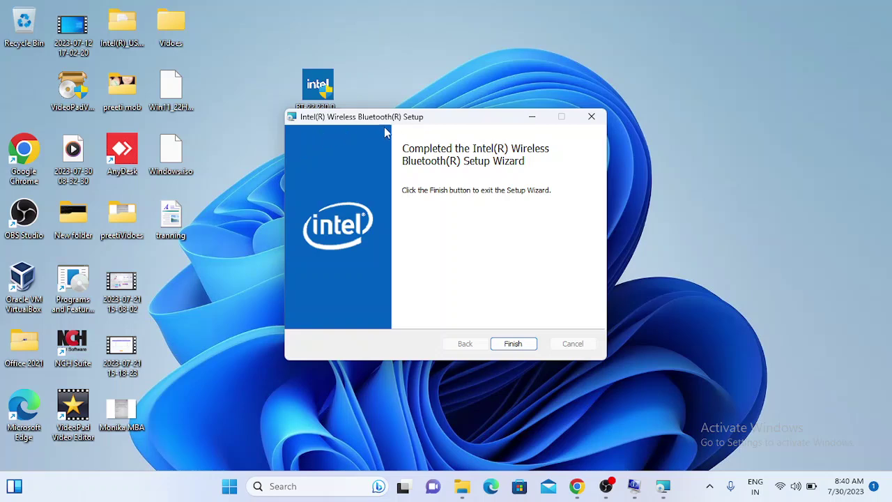
left_click(513, 344)
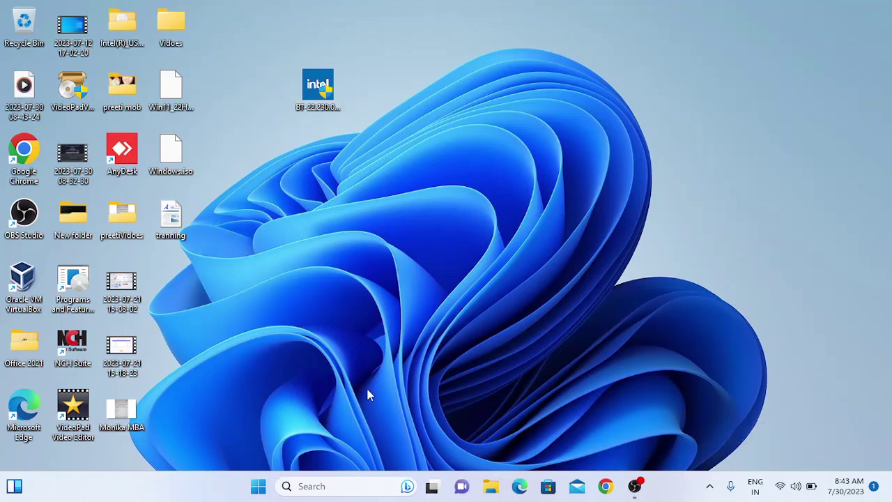
Turn Bluetooth off and back on in the Bluetooth and other devices settings, and check the Add a device window.
left_click(314, 486)
type("blue")
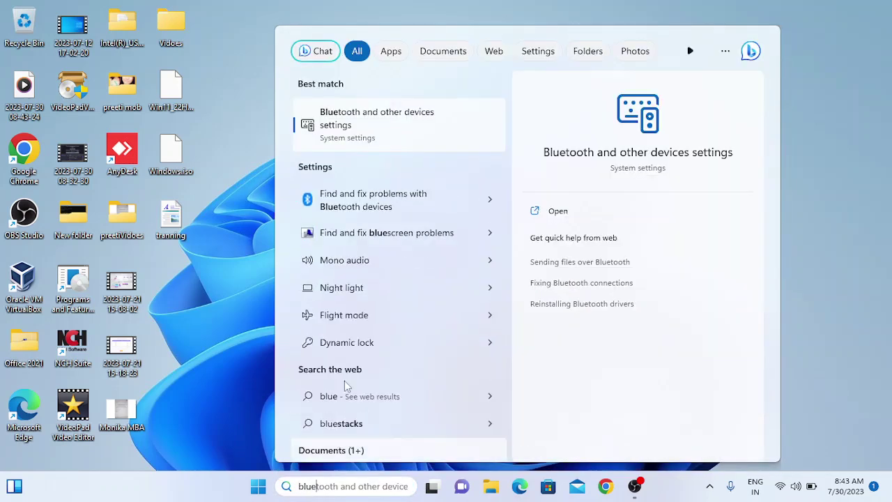
left_click(408, 138)
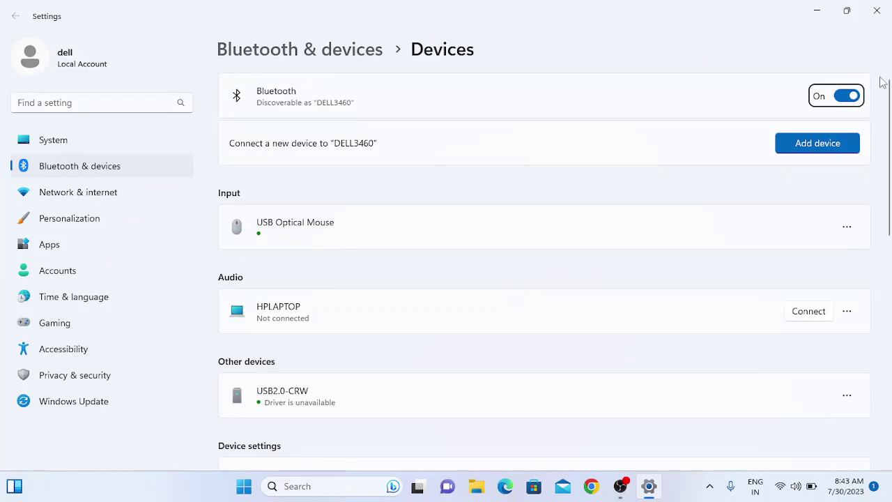
left_click(847, 96)
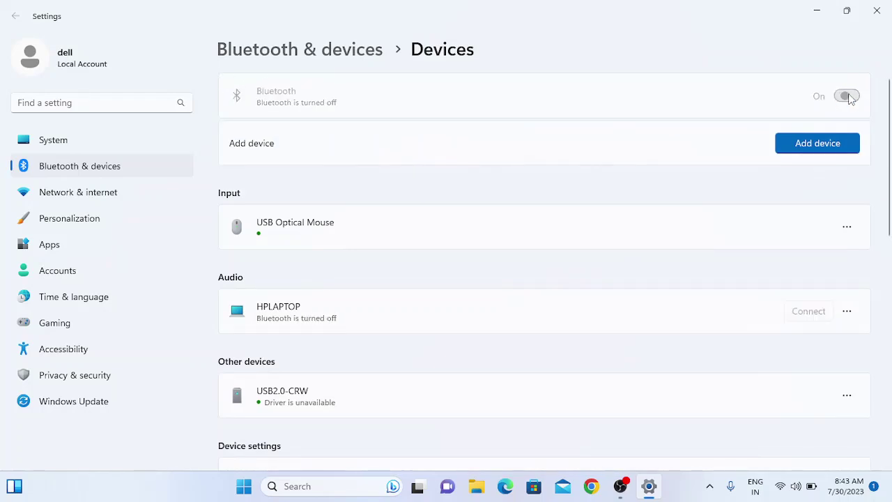
left_click(846, 97)
left_click(818, 143)
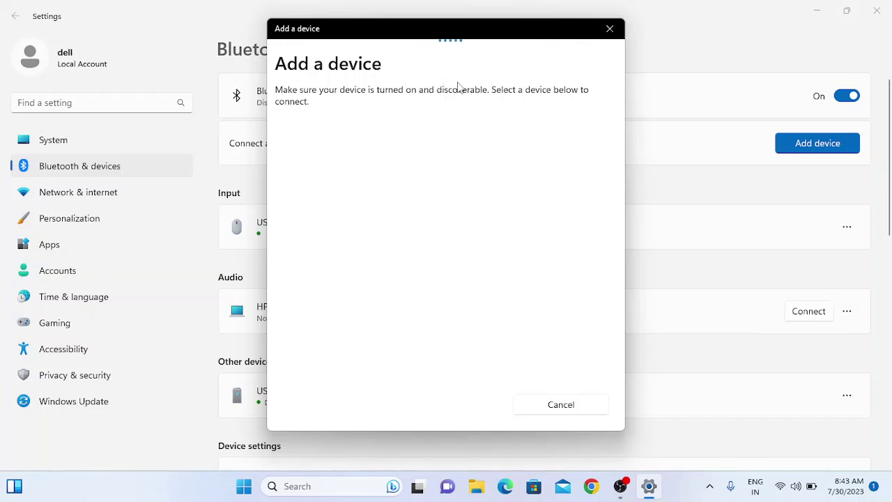
left_click(609, 31)
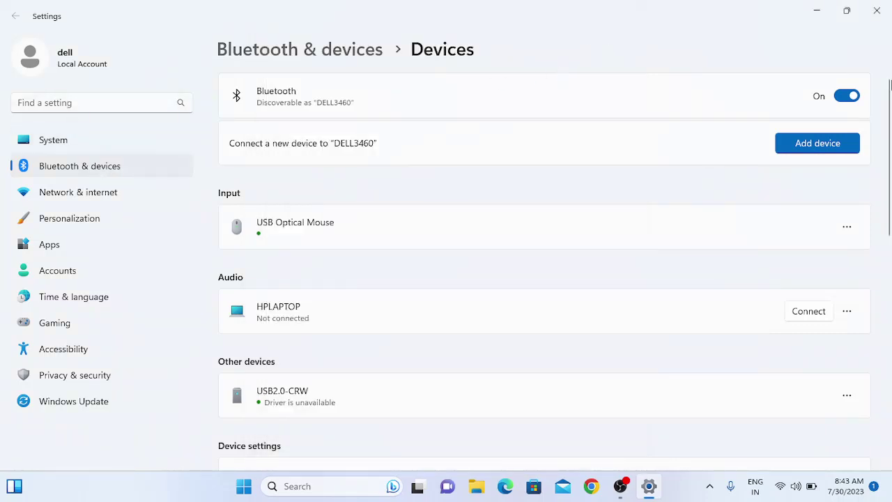
Run the Bluetooth troubleshooter from the Other troubleshooters settings, and close the Get Help window.
left_click(67, 103)
type("trou")
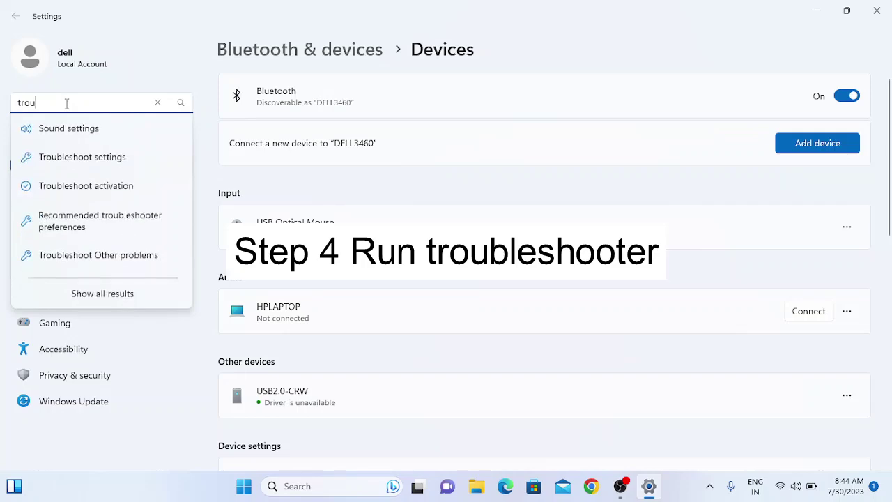
left_click(75, 157)
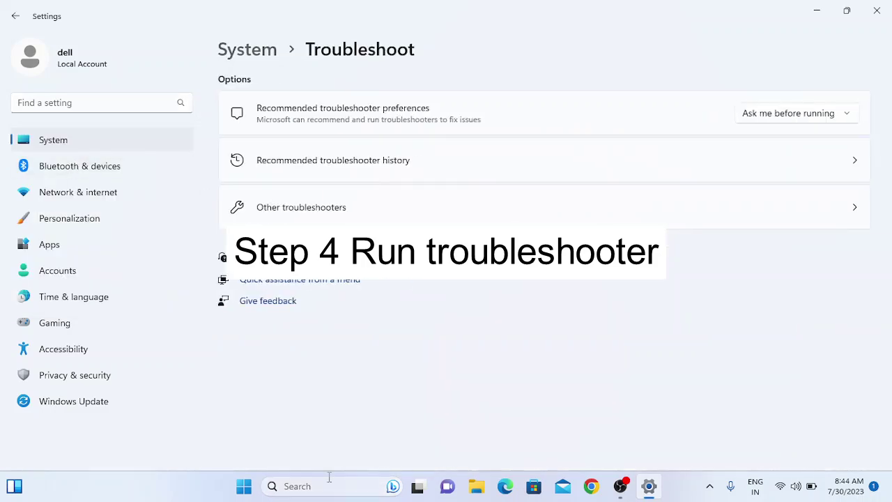
left_click(308, 213)
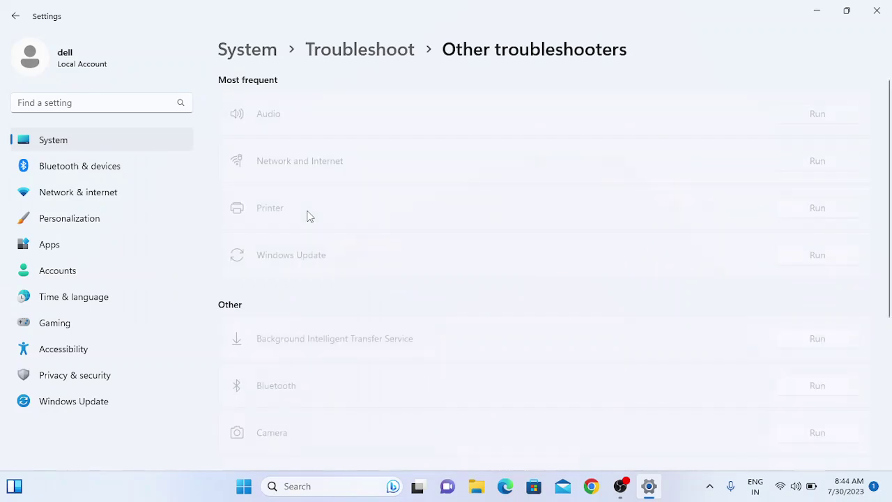
scroll(309, 216, "down", 3)
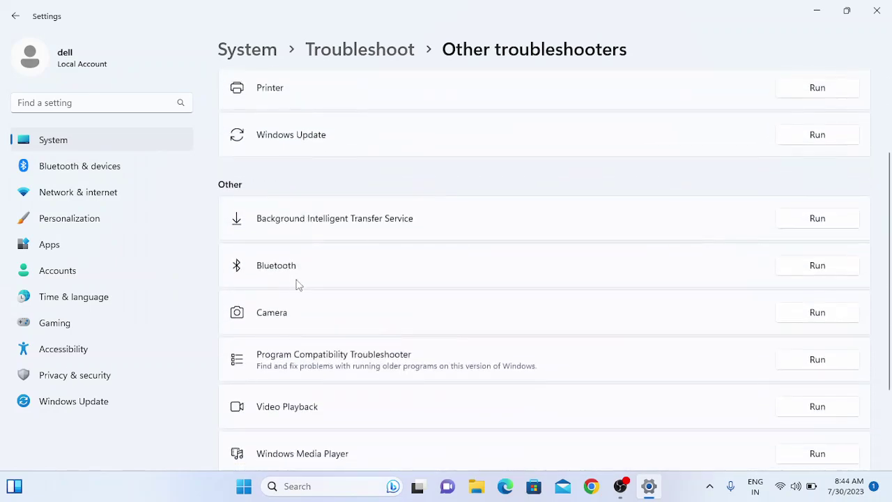
left_click(809, 271)
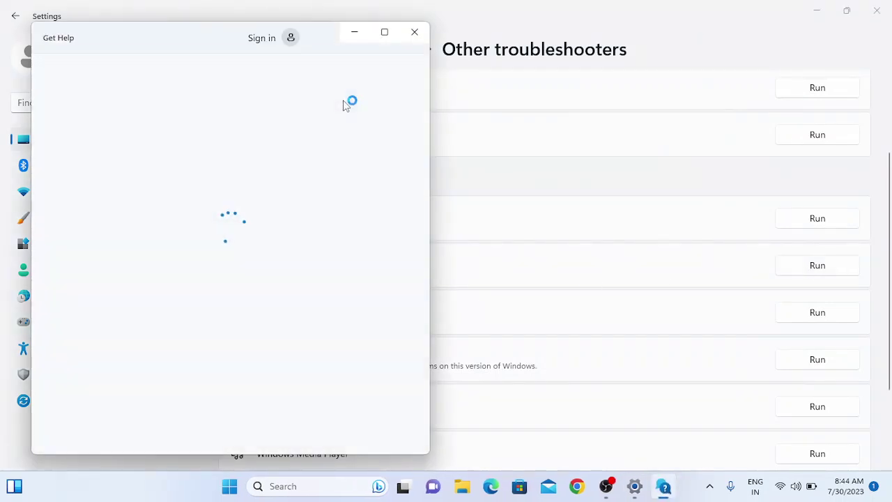
left_click(414, 33)
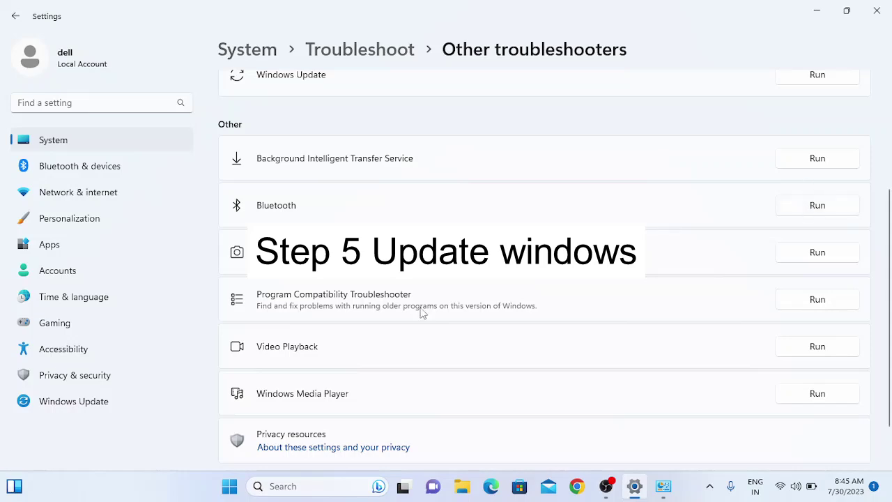
Turn on getting the latest updates as soon as they're available in Windows Update, and try to download and install all listed updates.
left_click(72, 405)
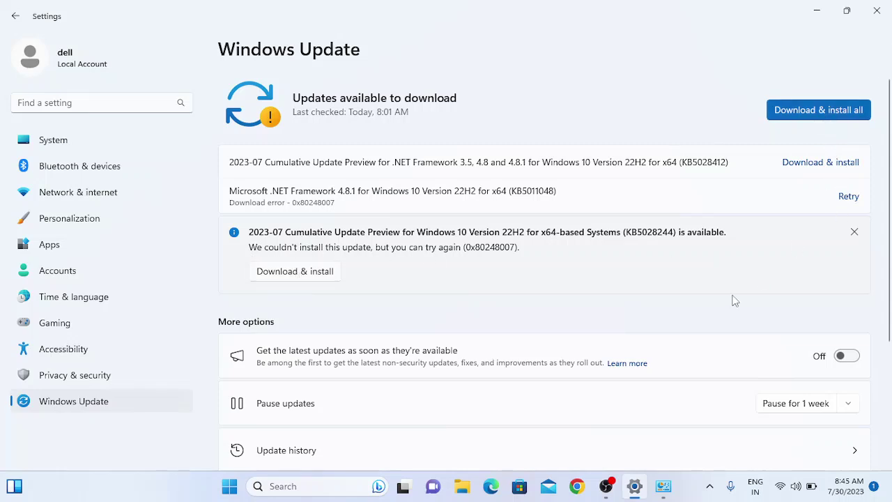
left_click(838, 356)
left_click(809, 112)
left_click(291, 276)
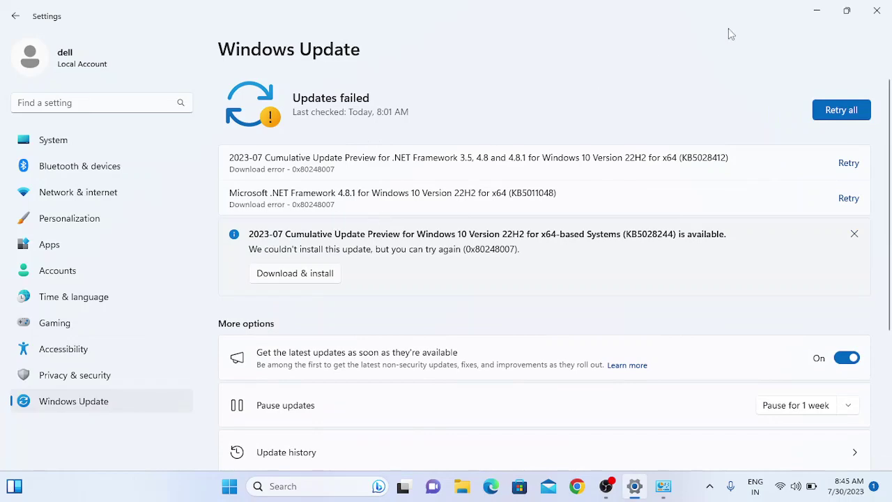
Close Settings and Control Panel, and switch to a maximized Google Chrome window.
left_click(877, 10)
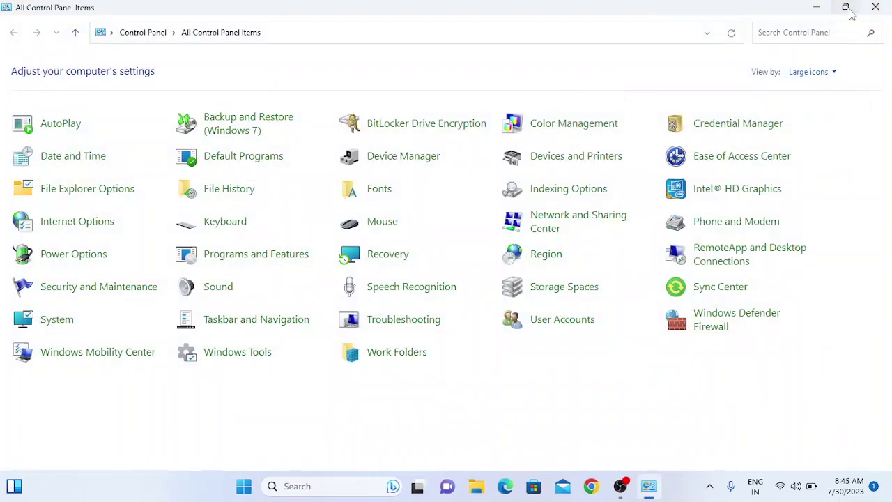
left_click(876, 7)
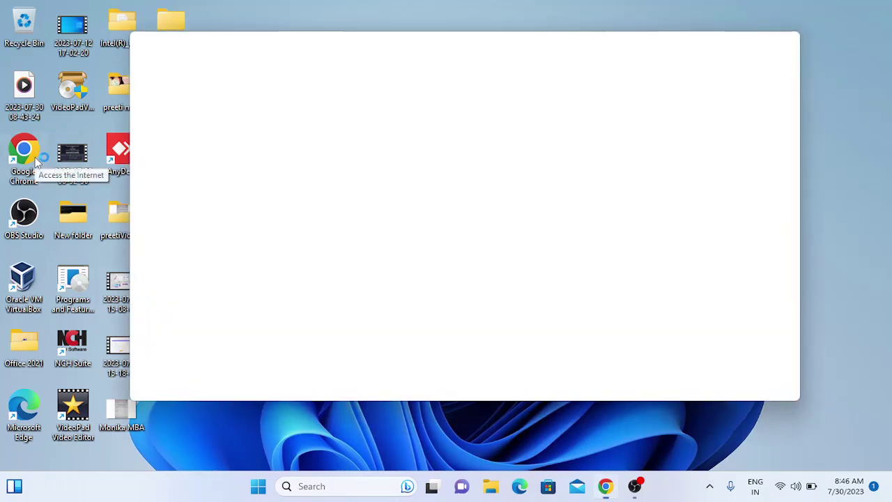
left_click(754, 44)
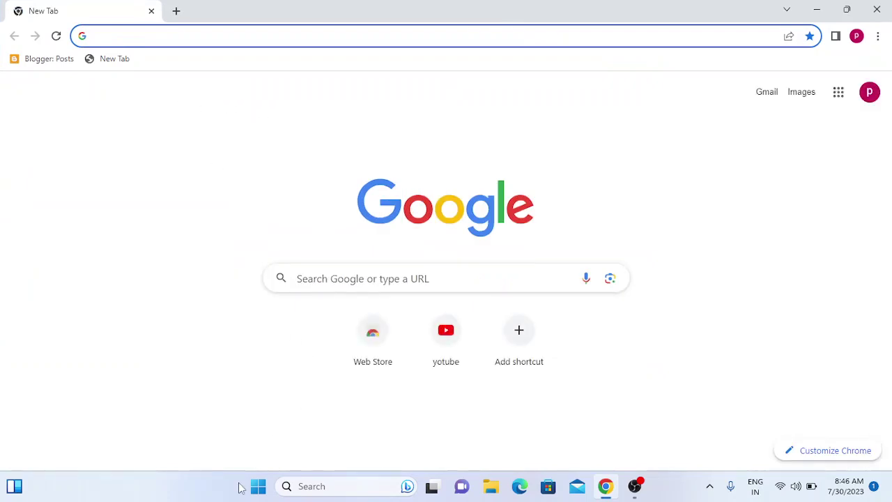
Look up the system name and manufacturer in System Information, and minimize its window.
left_click(312, 486)
type("st")
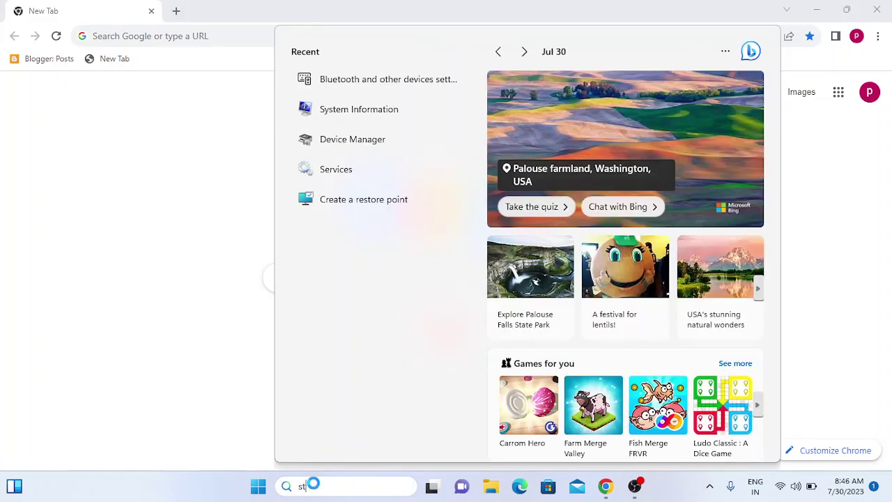
key("BackSpace")
type("ys")
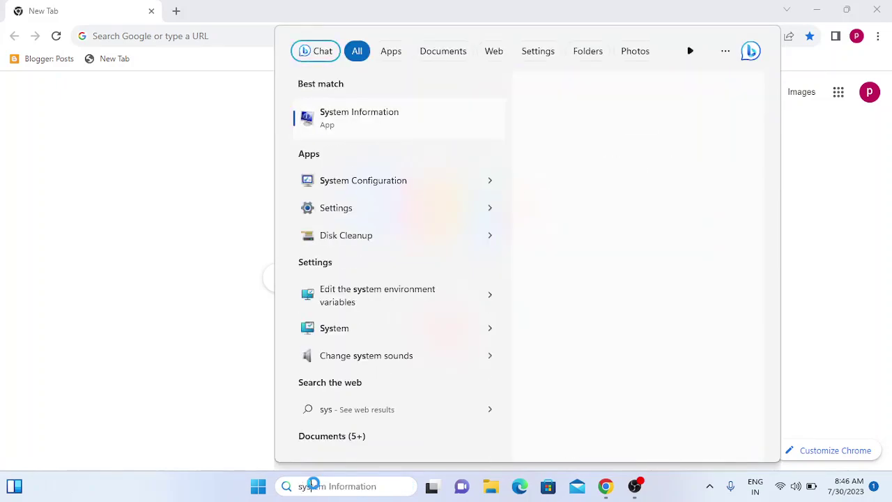
left_click(410, 117)
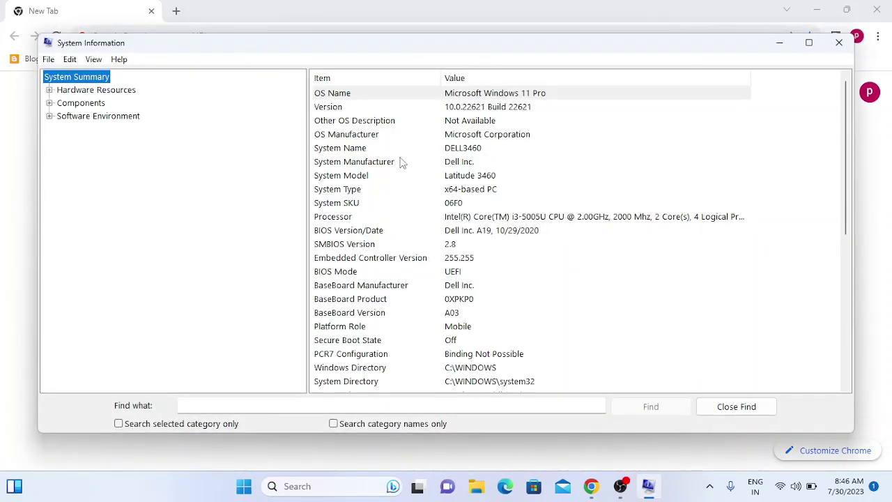
left_click(432, 151)
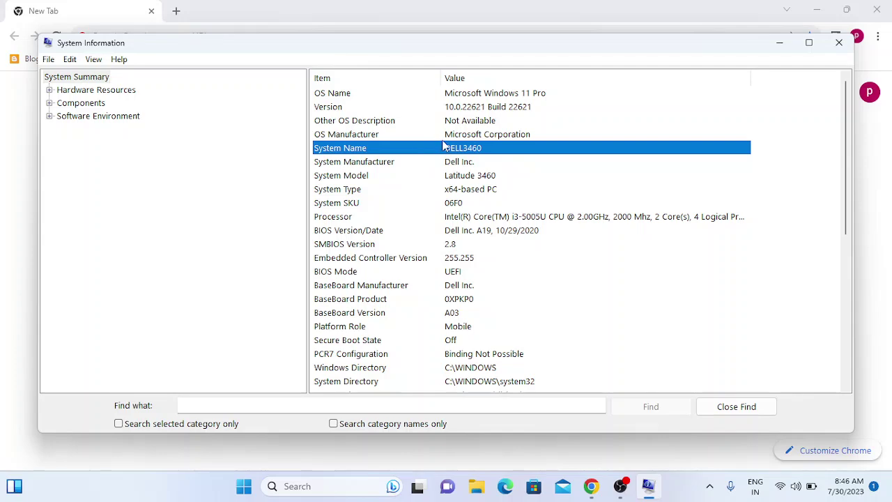
left_click(445, 162)
left_click(780, 43)
Search Google in Chrome for "dell driver download".
left_click(185, 41)
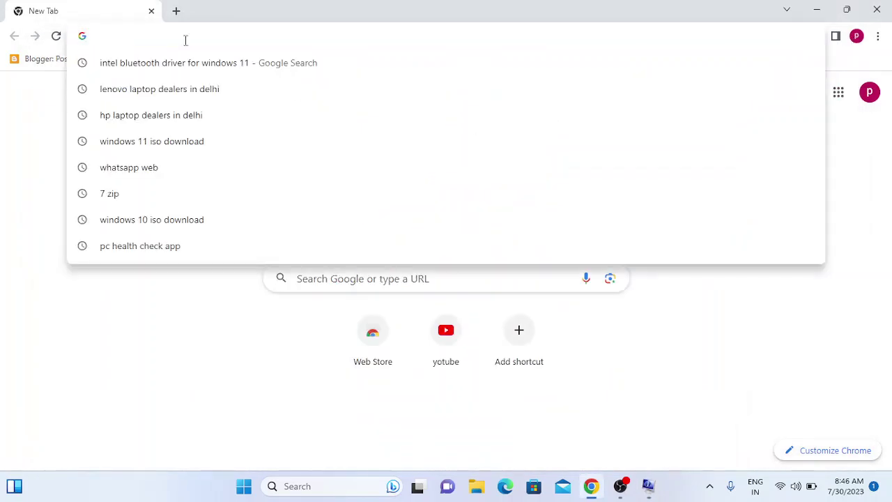
type("dell")
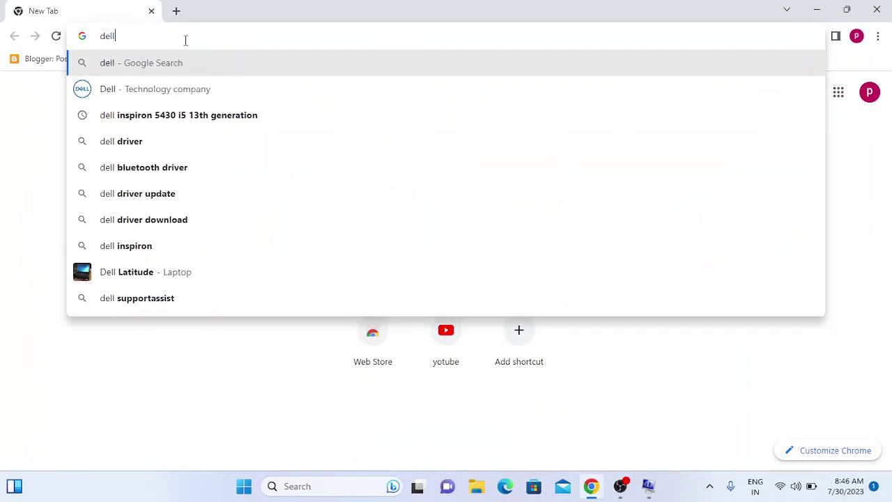
type(" dr")
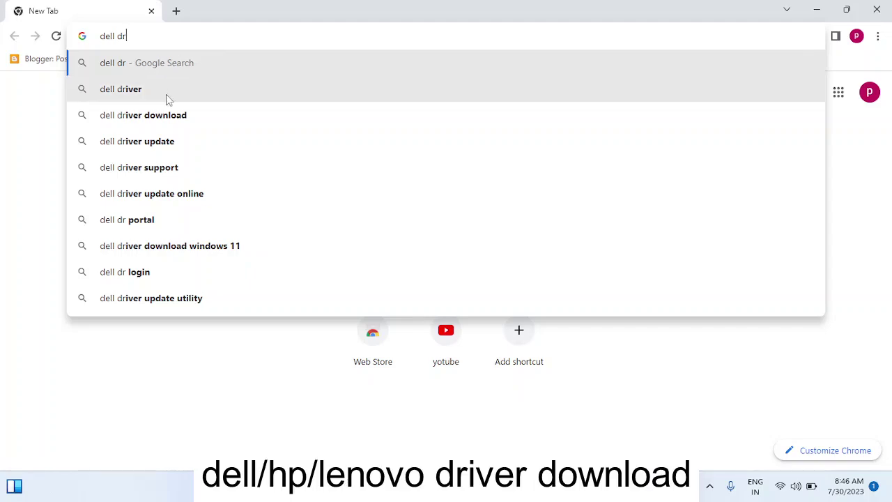
left_click(183, 115)
Search Google for "hp driver download" and "lenovo driver download", each in its own new tab.
left_click(175, 10)
type("hp dr")
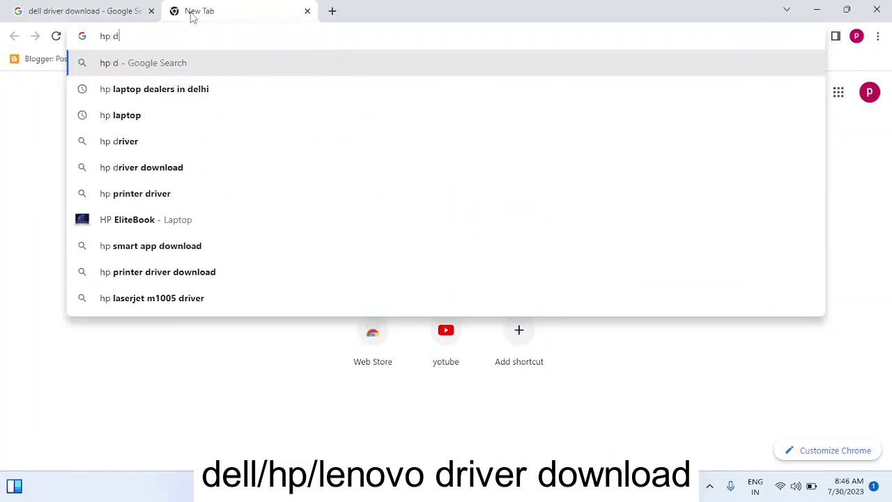
left_click(175, 114)
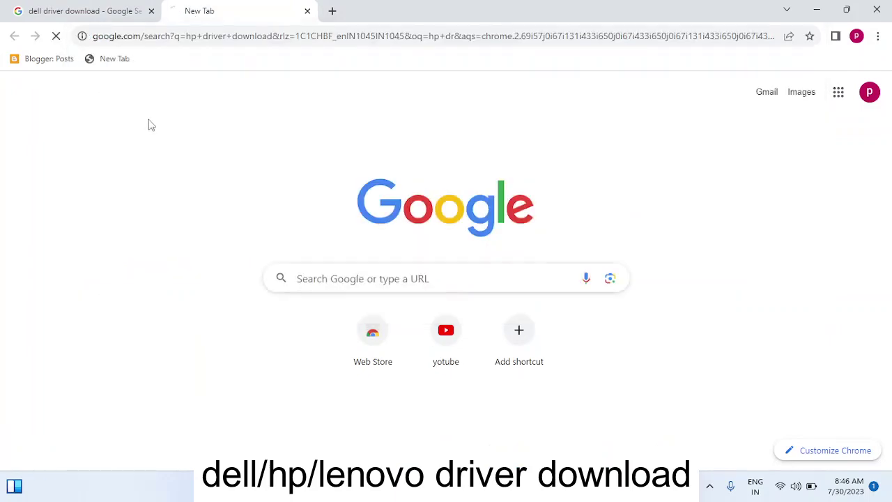
left_click(332, 12)
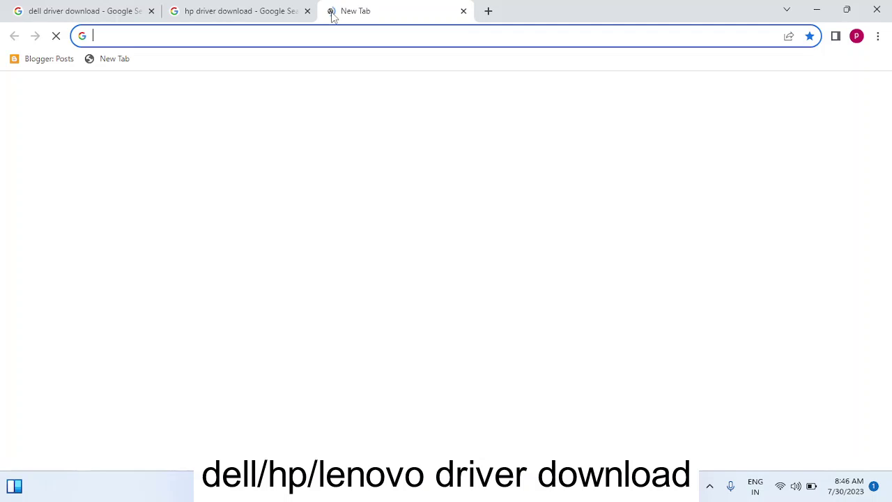
type("len")
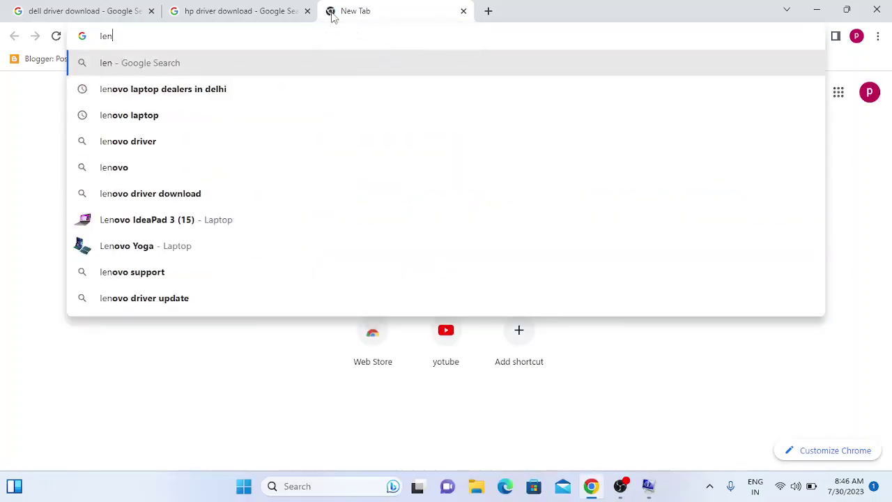
left_click(167, 193)
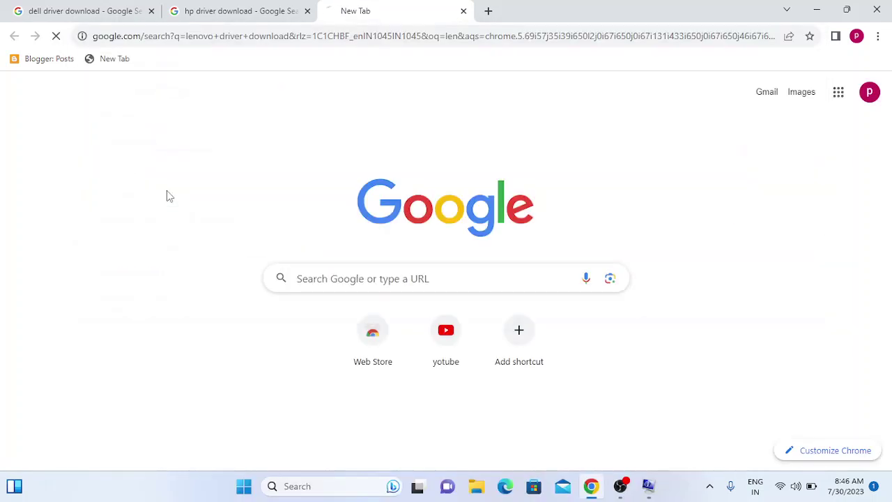
Open Dell's Drivers & Downloads page, and run "wmic bios get serialnumber" in a Command Prompt started as administrator.
left_click(70, 12)
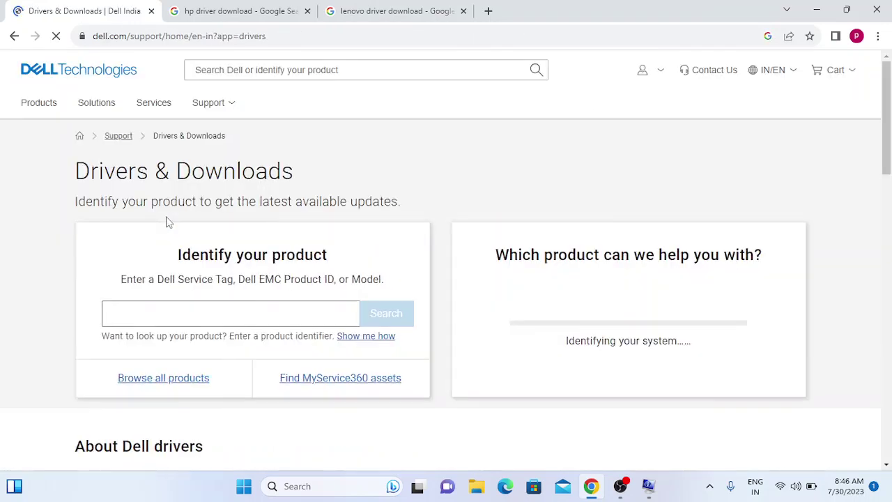
left_click(173, 313)
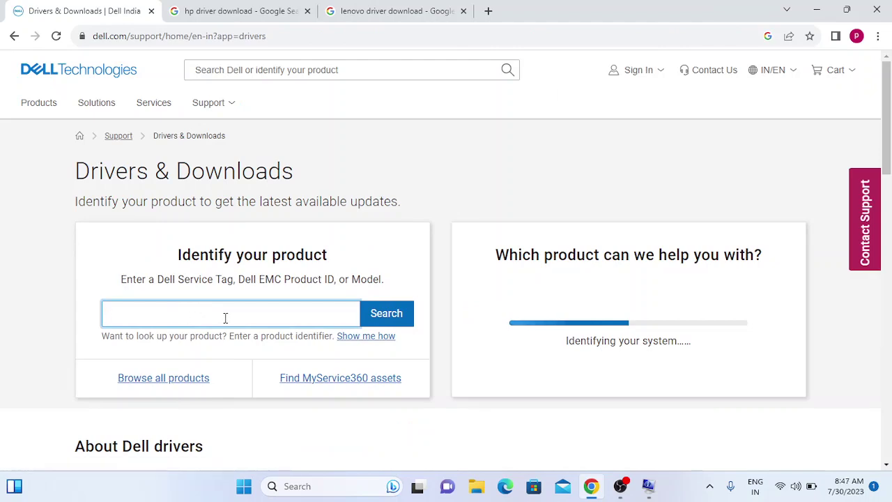
left_click(305, 488)
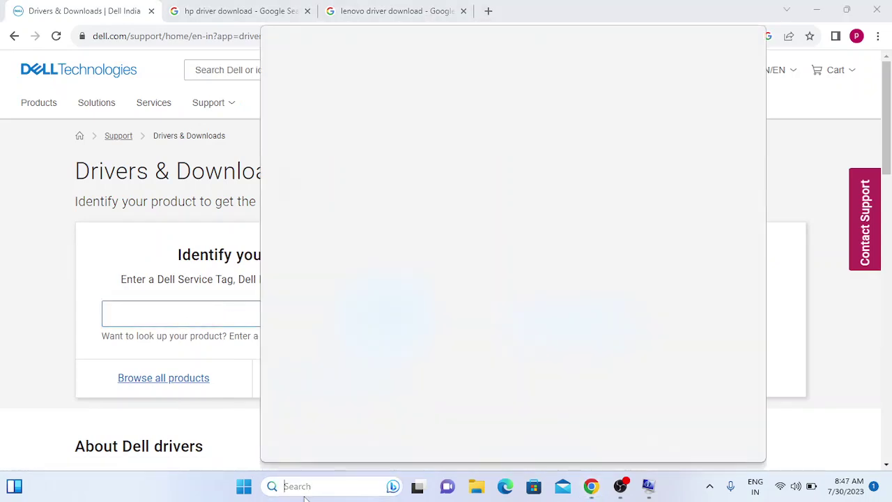
type("c")
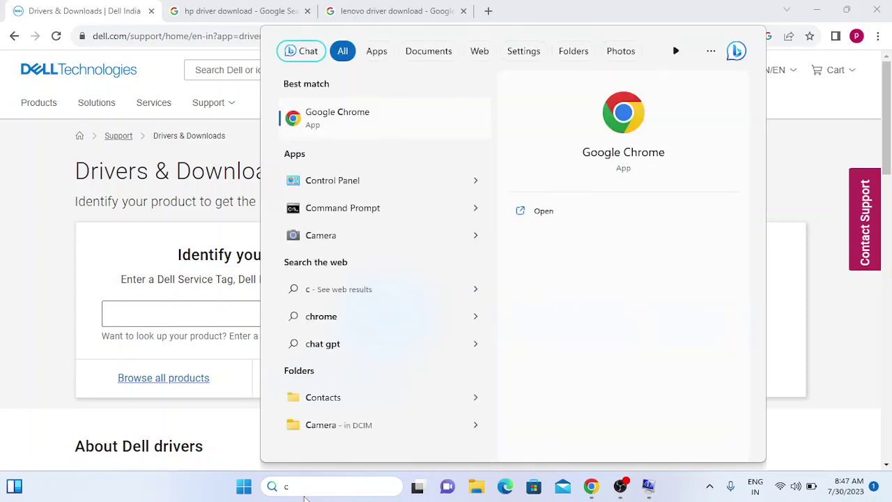
type("md")
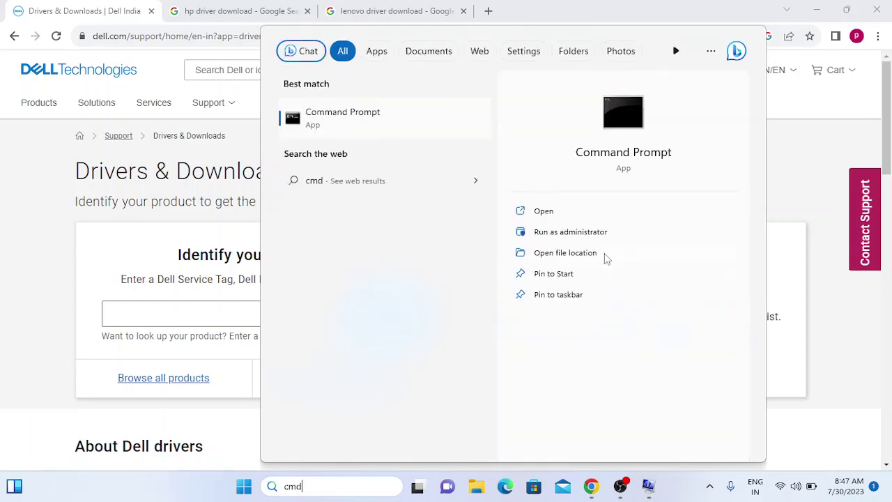
left_click(570, 232)
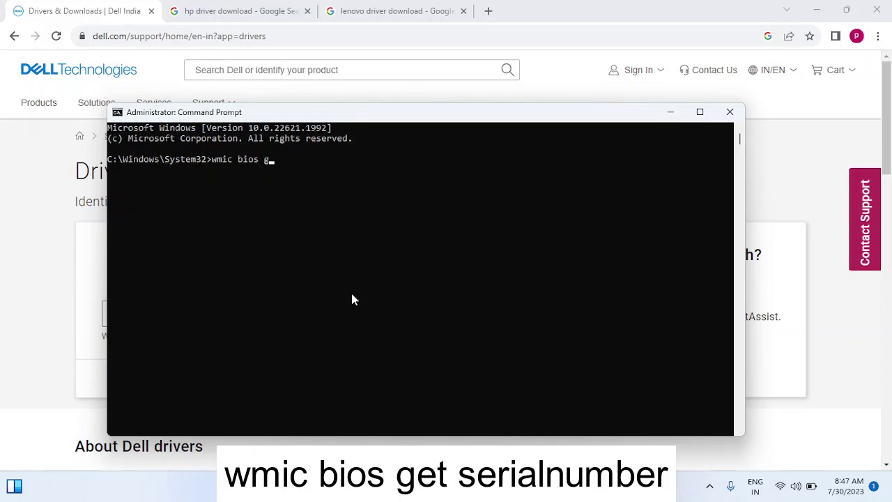
type("serialnumber")
key("Return")
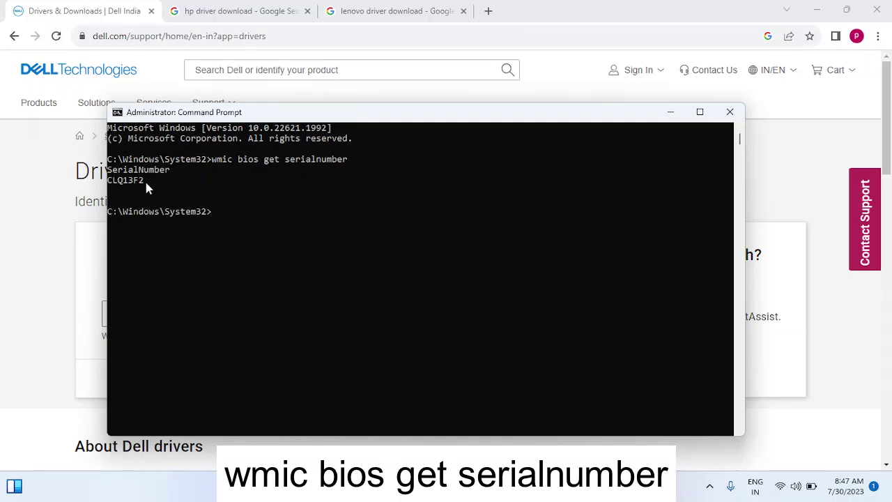
Copy the serial number from Command Prompt, and look up the product with it on Dell's Drivers & Downloads page.
left_click_drag(147, 185, 88, 187)
key("ctrl+c")
left_click(671, 111)
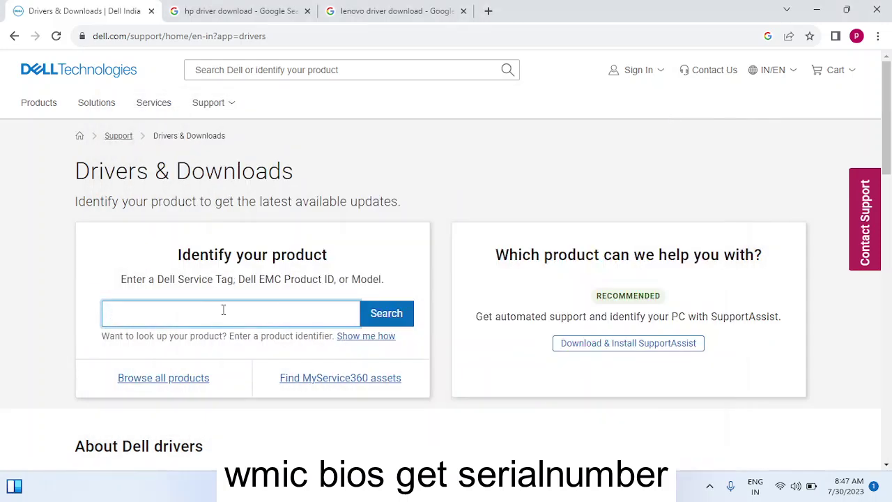
key("ctrl+v")
left_click(375, 313)
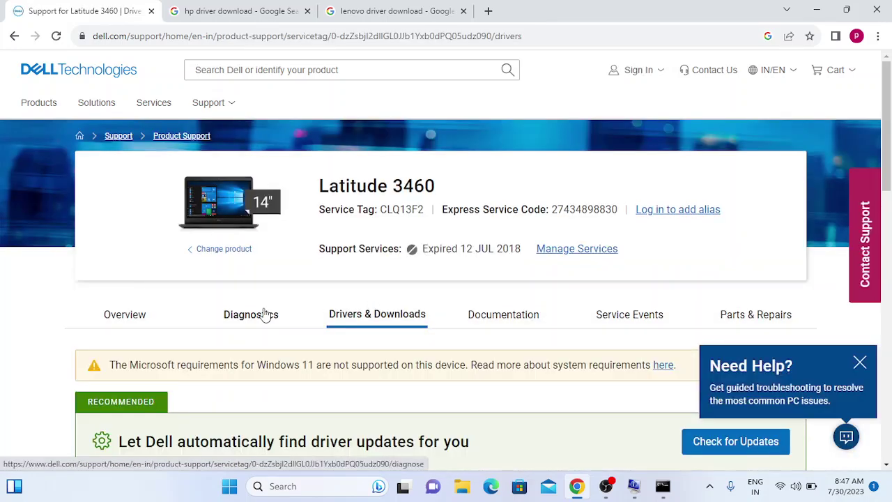
Expand the manual driver search for the Latitude 3460 and examine the drivers offered for this device.
scroll(290, 315, "down", 4)
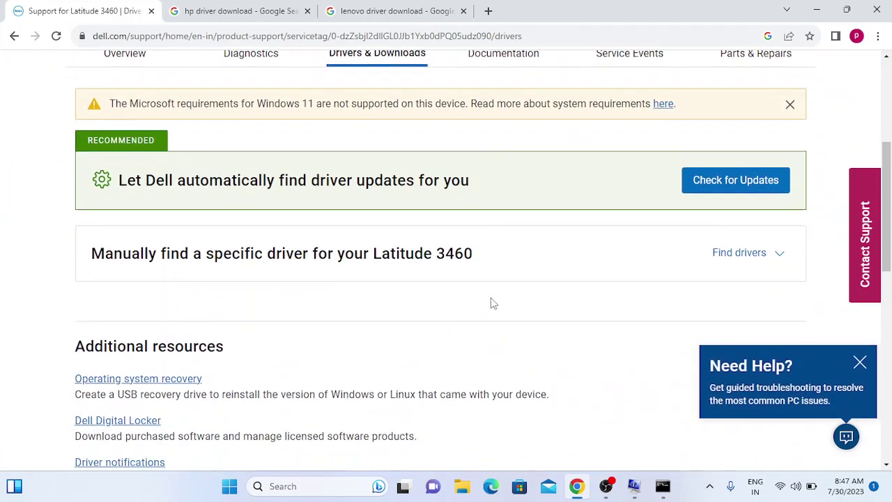
scroll(491, 303, "down", 1)
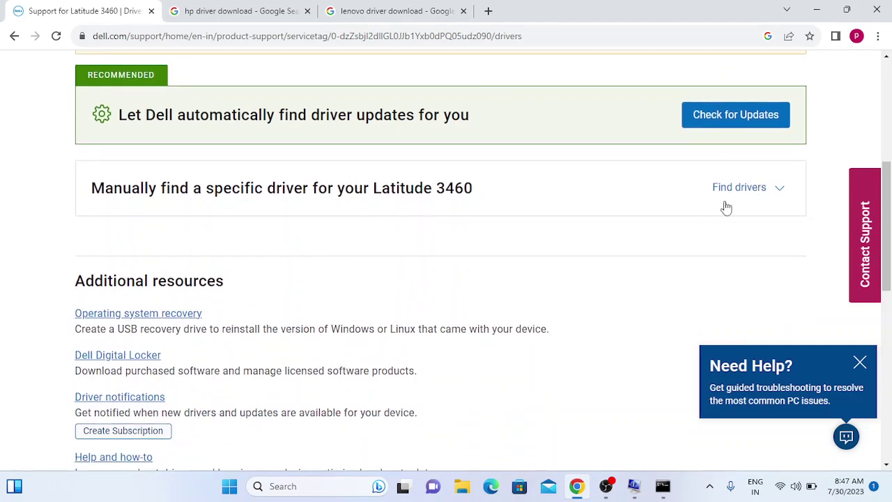
left_click(754, 197)
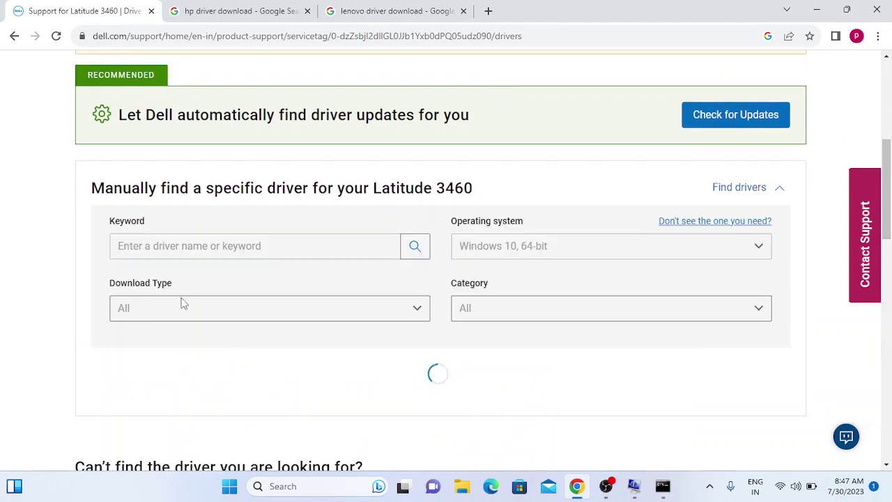
scroll(182, 303, "down", 2)
scroll(186, 304, "up", 1)
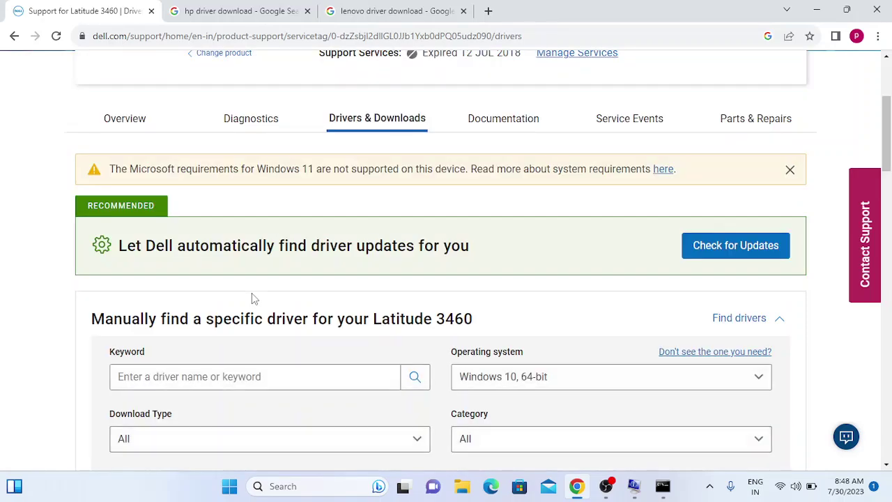
scroll(254, 299, "down", 3)
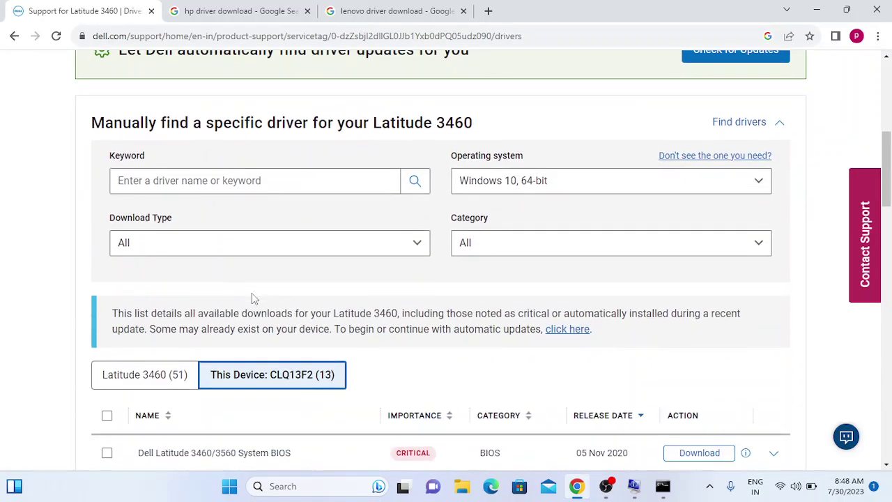
scroll(255, 298, "down", 2)
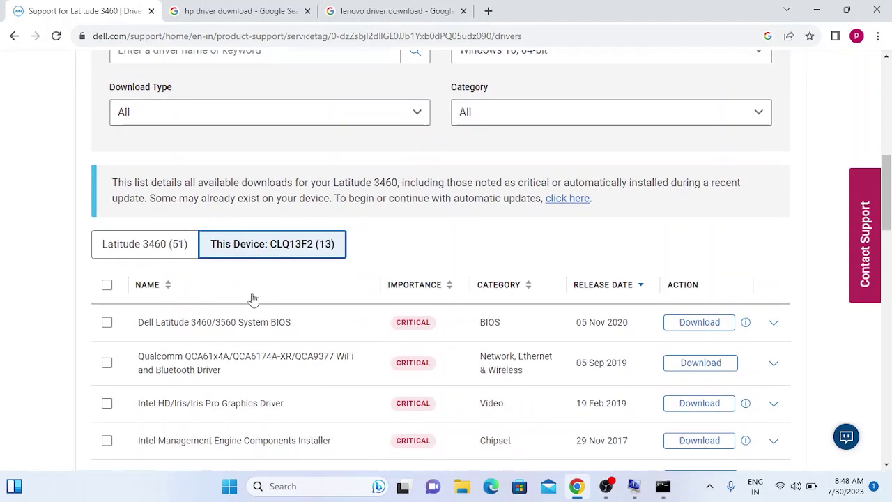
scroll(253, 298, "up", 1)
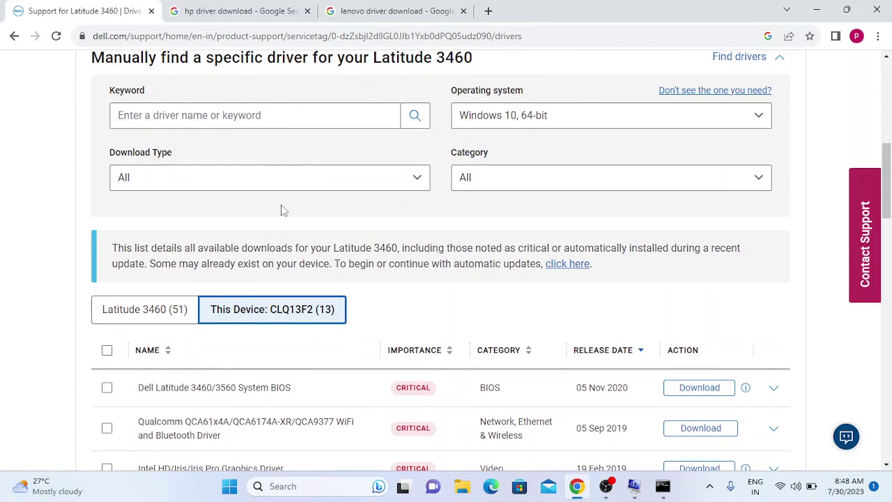
scroll(284, 211, "down", 4)
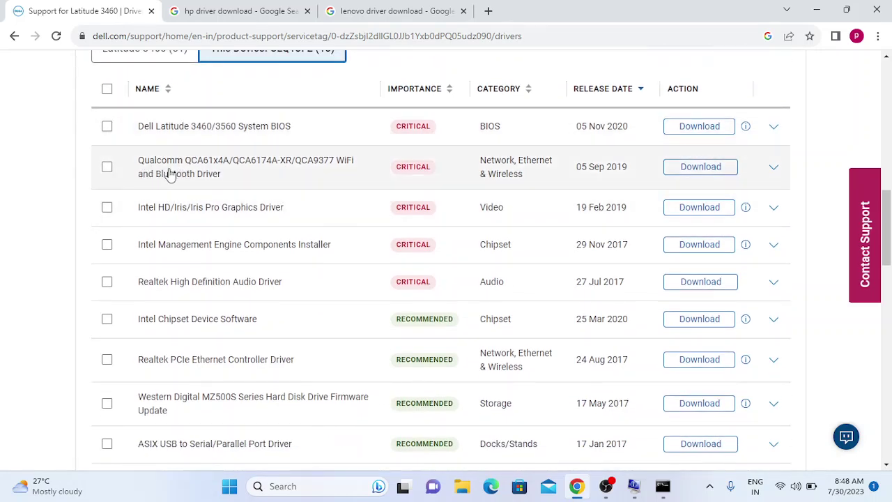
Select and download the Qualcomm QCA61x4A/QCA6174A-XR/QCA9377 WiFi and Bluetooth Driver, and show the downloaded file in its folder.
left_click(107, 167)
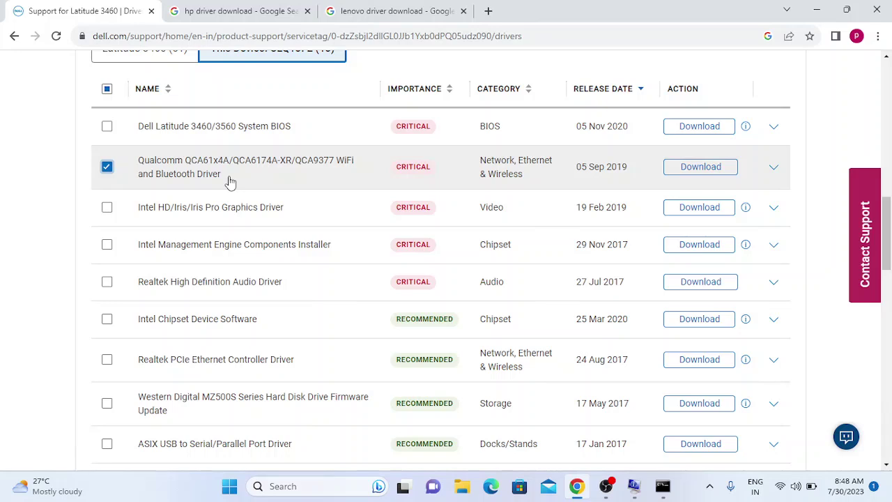
left_click(674, 171)
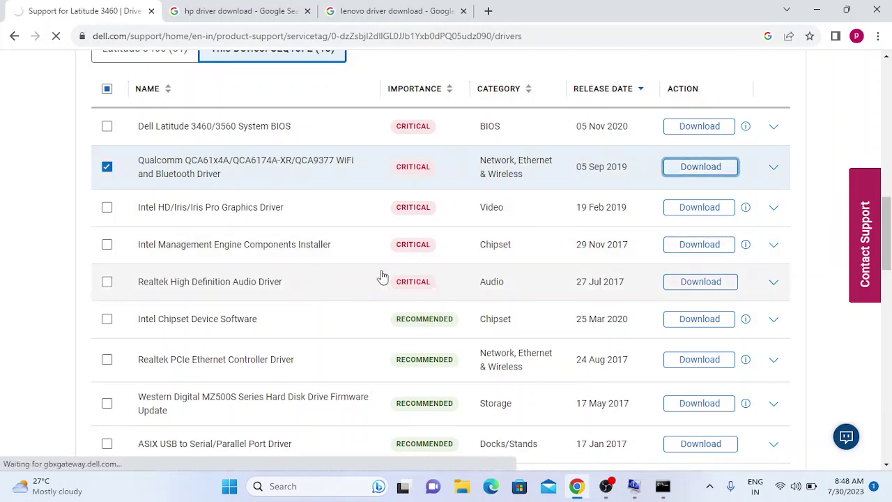
scroll(382, 277, "down", 2)
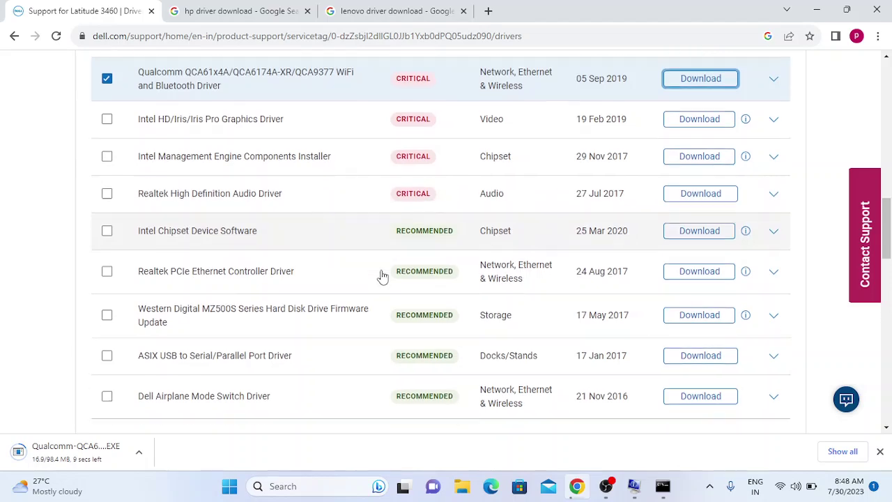
scroll(382, 277, "up", 1)
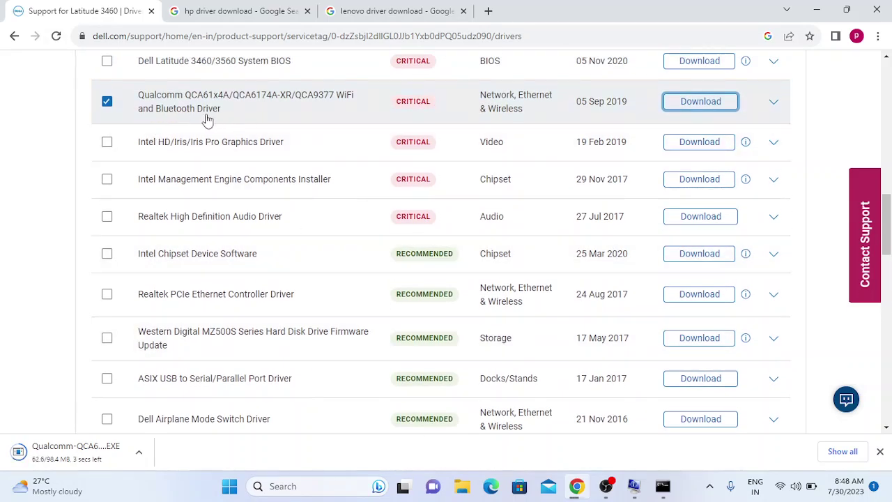
left_click(85, 462)
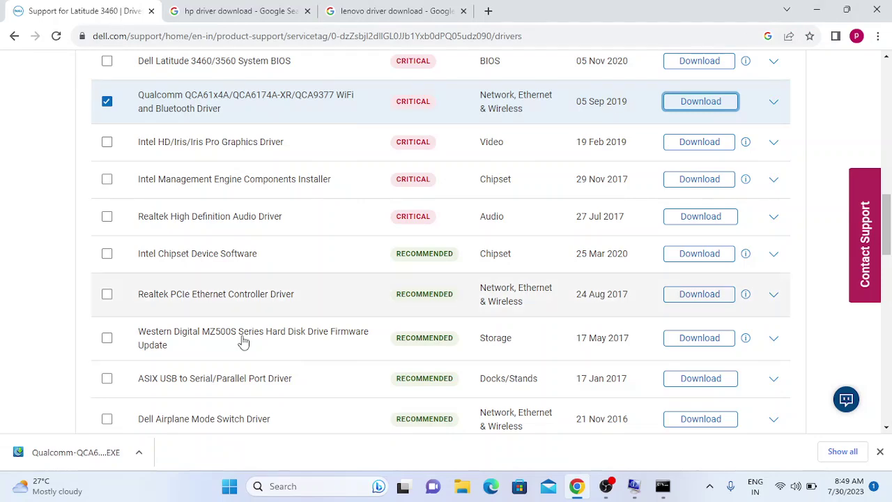
left_click(138, 452)
left_click(166, 405)
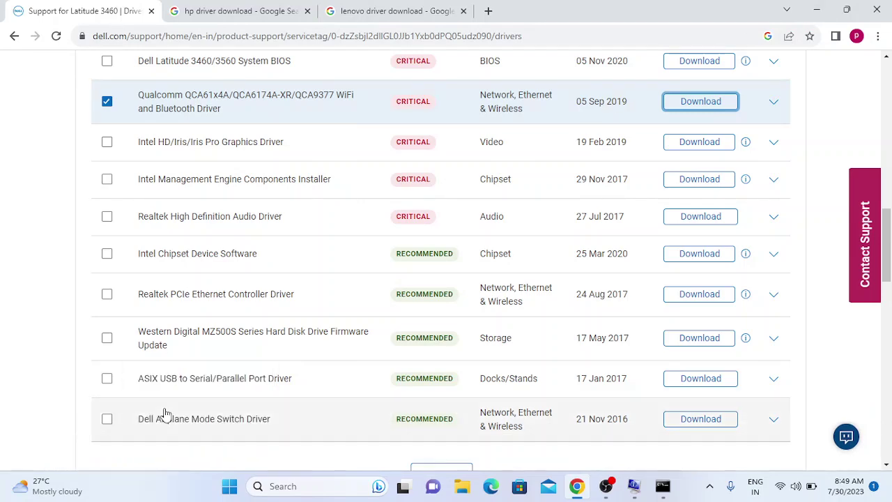
Install the Qualcomm QCA61x4A/QCA6174A-XR/QCA9377 WiFi and Bluetooth Driver from the Dell Update Package with English (United States) as setup language, and finish the wizard.
left_click(813, 14)
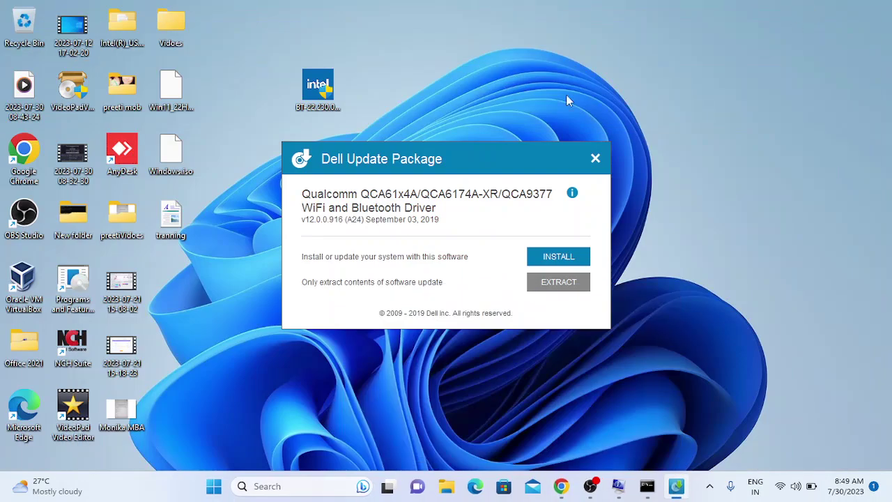
left_click(558, 255)
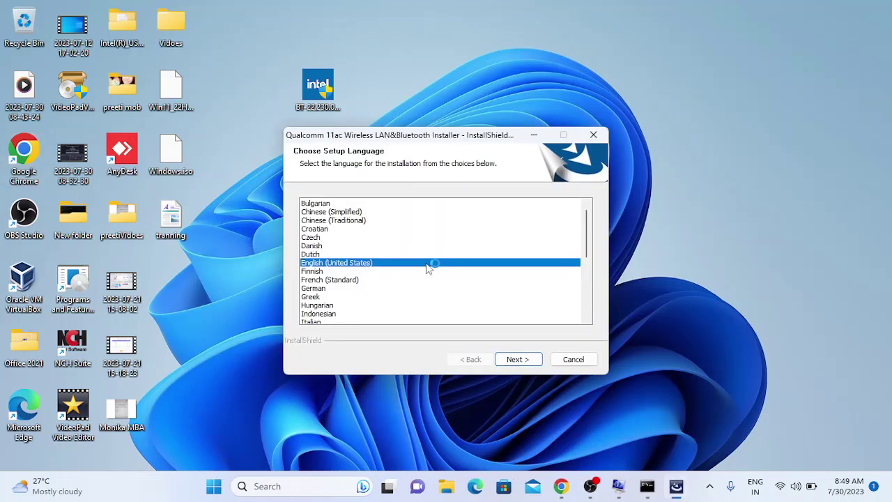
left_click(527, 360)
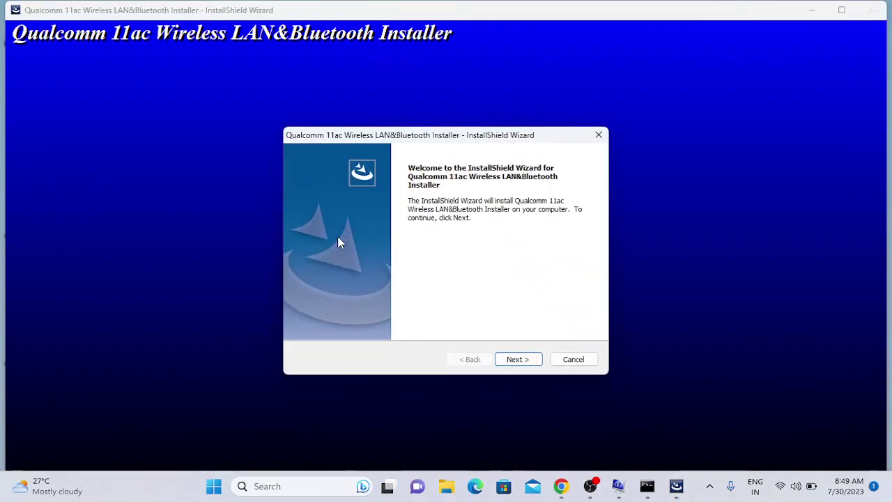
left_click(527, 366)
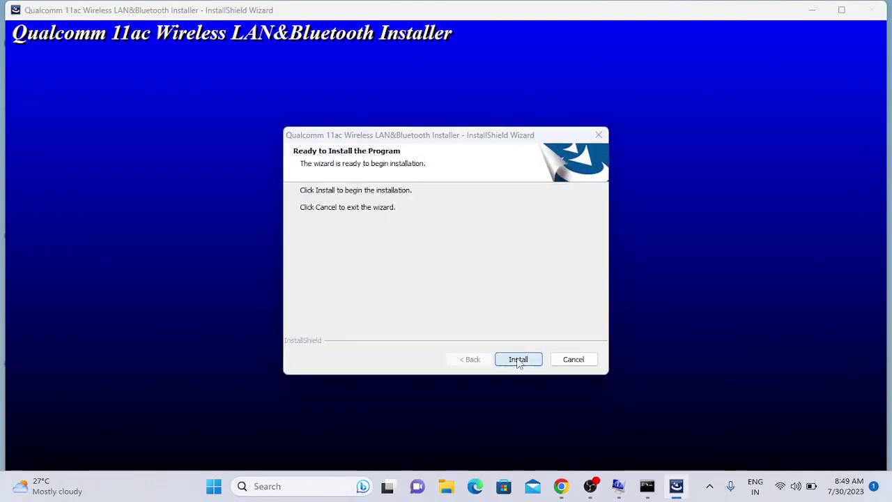
left_click(518, 362)
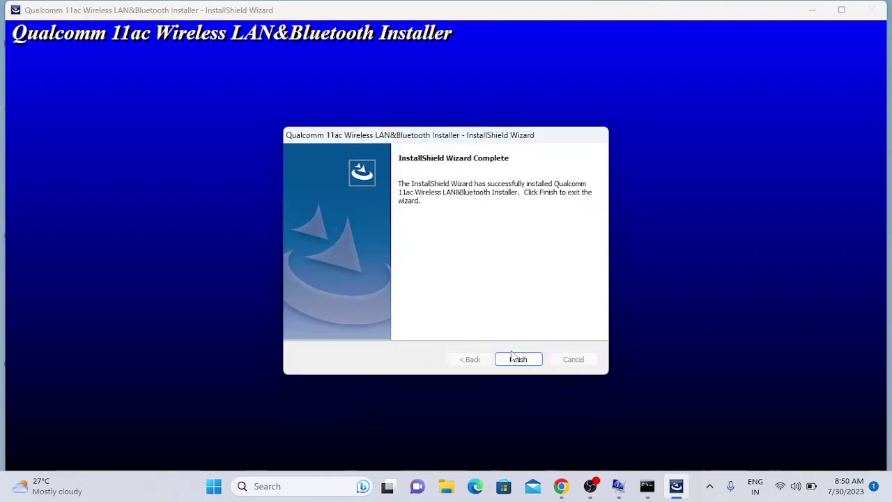
left_click(517, 359)
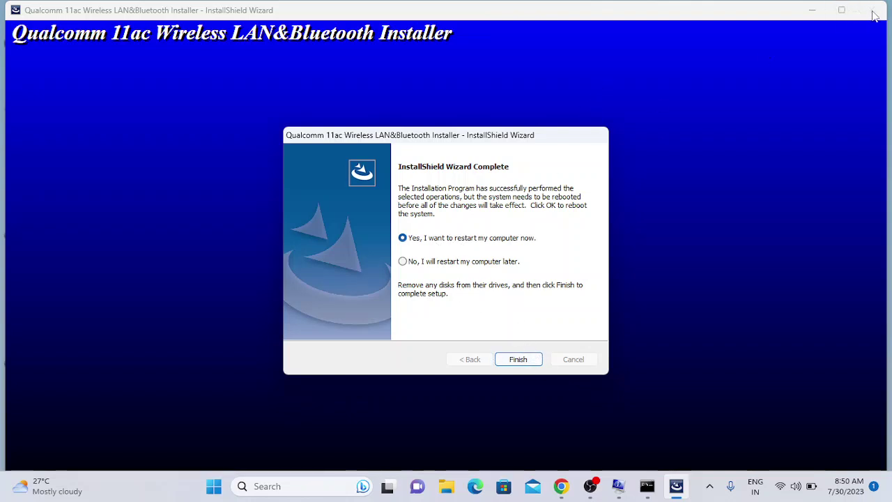
left_click(515, 361)
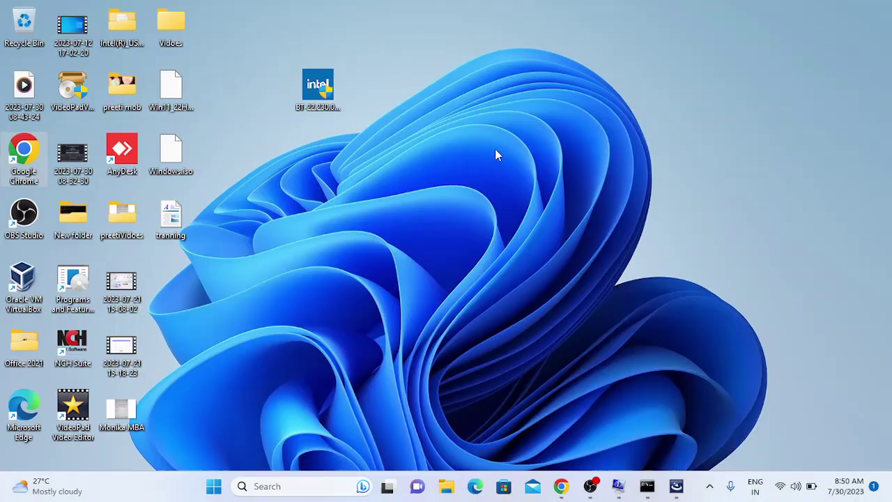